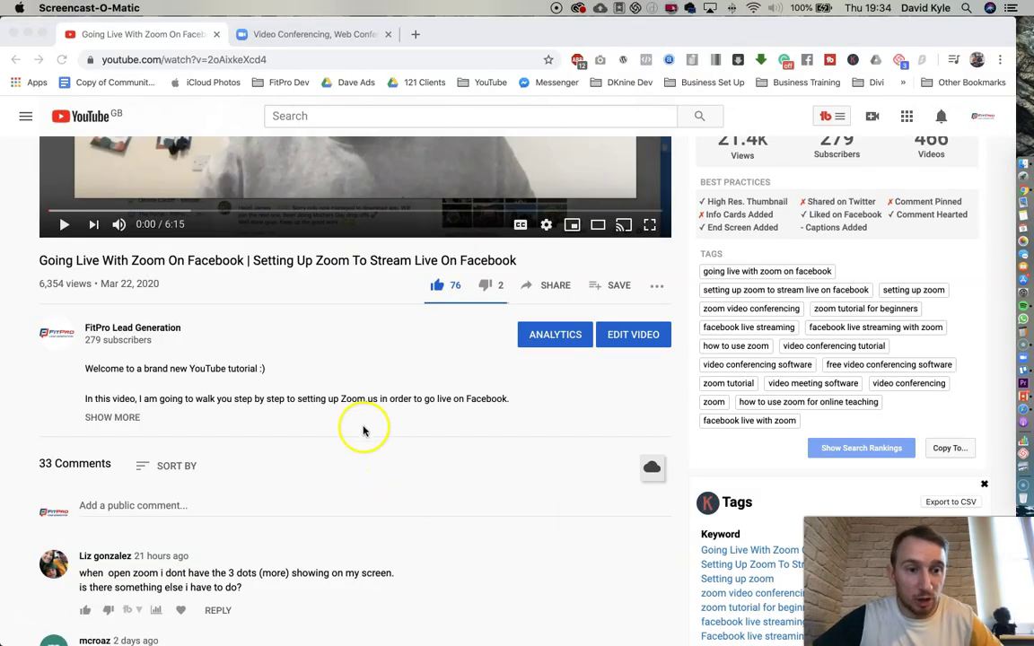
- Close the YouTube video tab
{"action": "scroll", "coordinate": [350, 418], "scroll_direction": "up", "scroll_amount": 5}
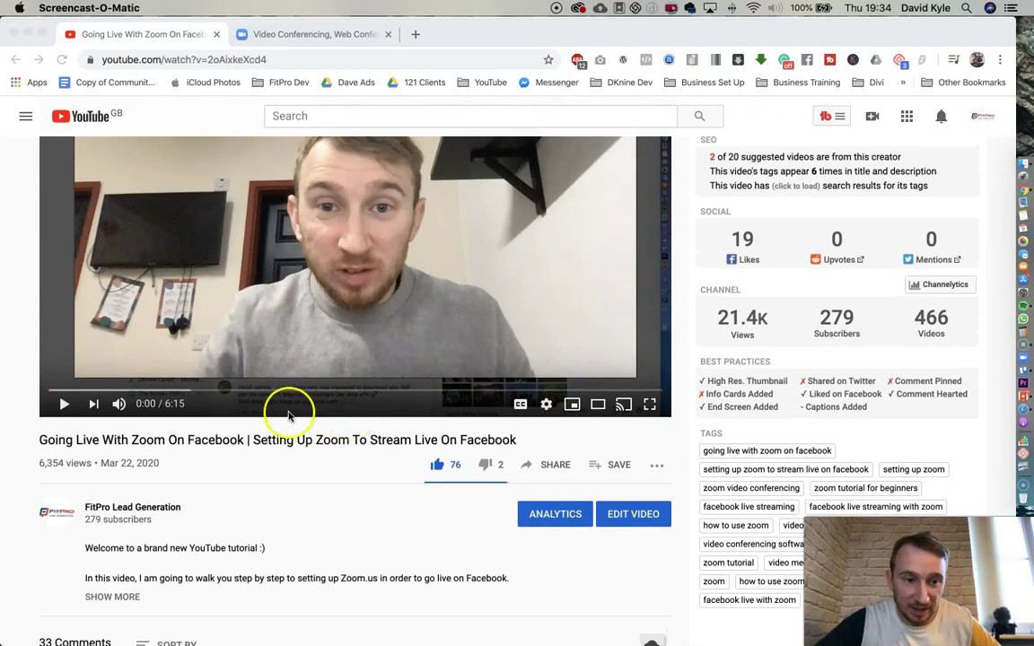
{"action": "scroll", "coordinate": [295, 392], "scroll_direction": "down", "scroll_amount": 4}
{"action": "left_click", "coordinate": [162, 301]}
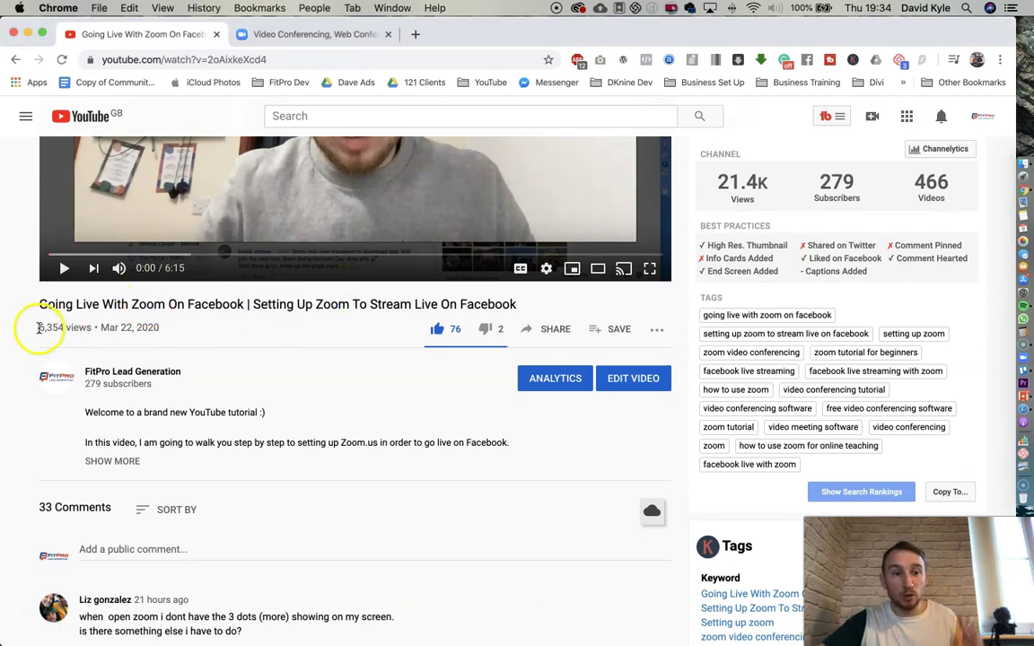
{"action": "left_click_drag", "start_coordinate": [37, 328], "coordinate": [69, 328]}
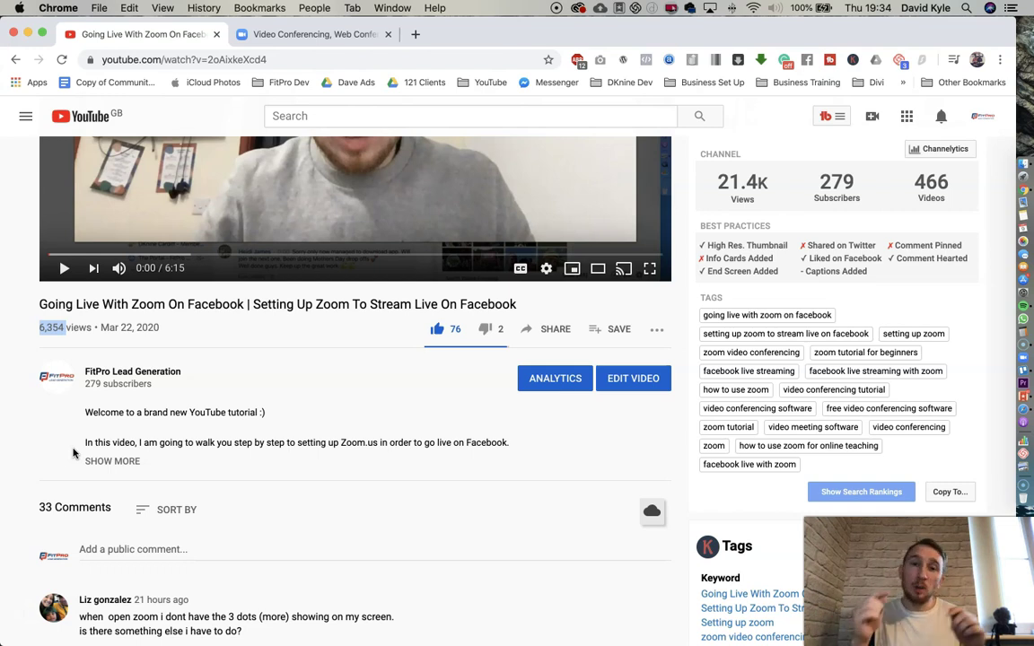
{"action": "scroll", "coordinate": [138, 242], "scroll_direction": "up", "scroll_amount": 5}
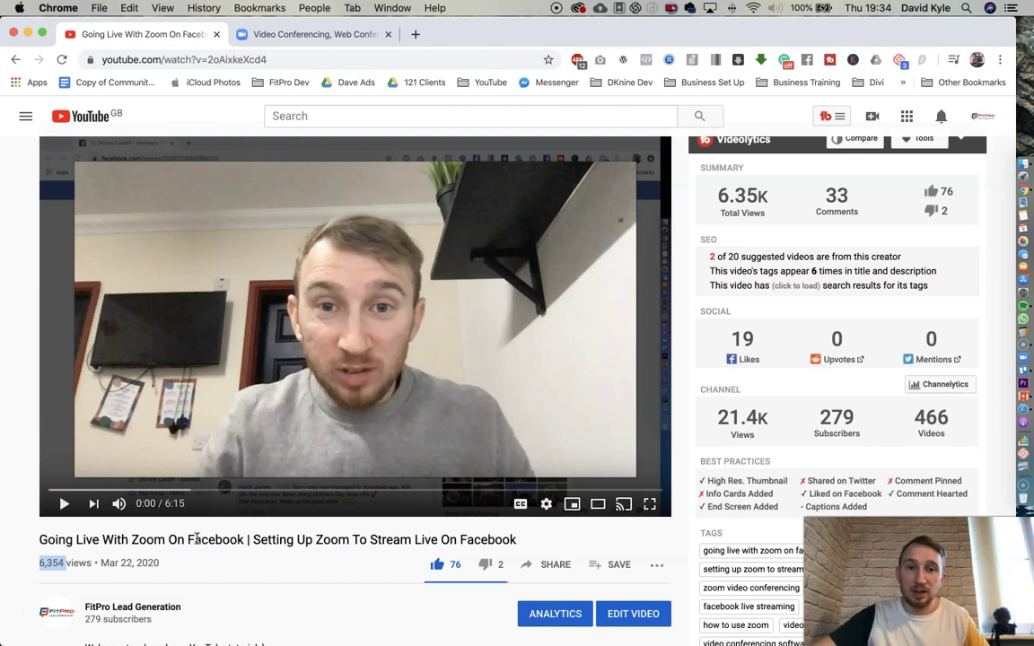
{"action": "left_click", "coordinate": [216, 35]}
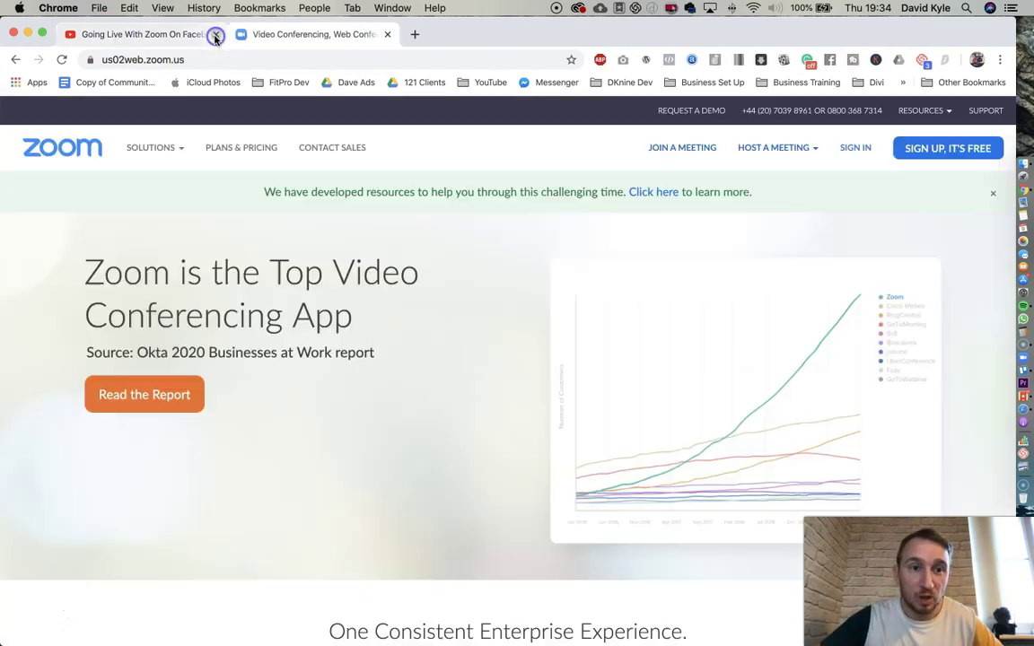
- Load the main zoom.us site without 'us02web.' and open the Plans & Pricing page
{"action": "left_click", "coordinate": [147, 60]}
{"action": "left_click_drag", "start_coordinate": [143, 59], "coordinate": [96, 59]}
{"action": "key", "text": "BackSpace"}
{"action": "key", "text": "Return"}
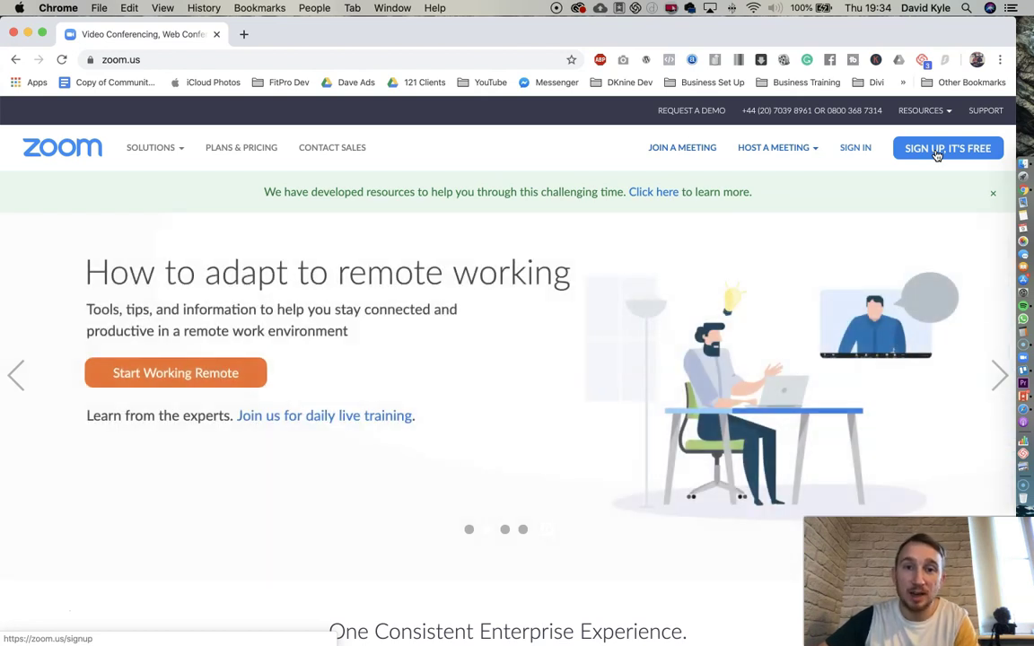
{"action": "left_click", "coordinate": [243, 152]}
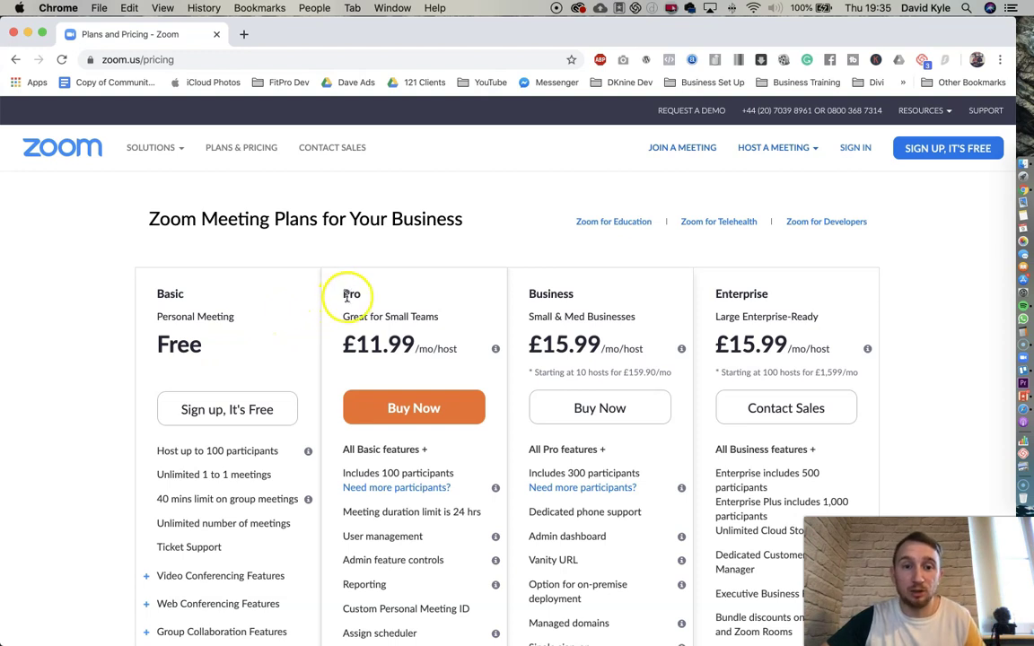
{"action": "left_click_drag", "start_coordinate": [346, 297], "coordinate": [360, 298]}
- Choose Buy Now on the Pro plan and switch it to monthly billing at £11.99
{"action": "left_click_drag", "start_coordinate": [491, 297], "coordinate": [896, 300]}
{"action": "left_click", "coordinate": [912, 300]}
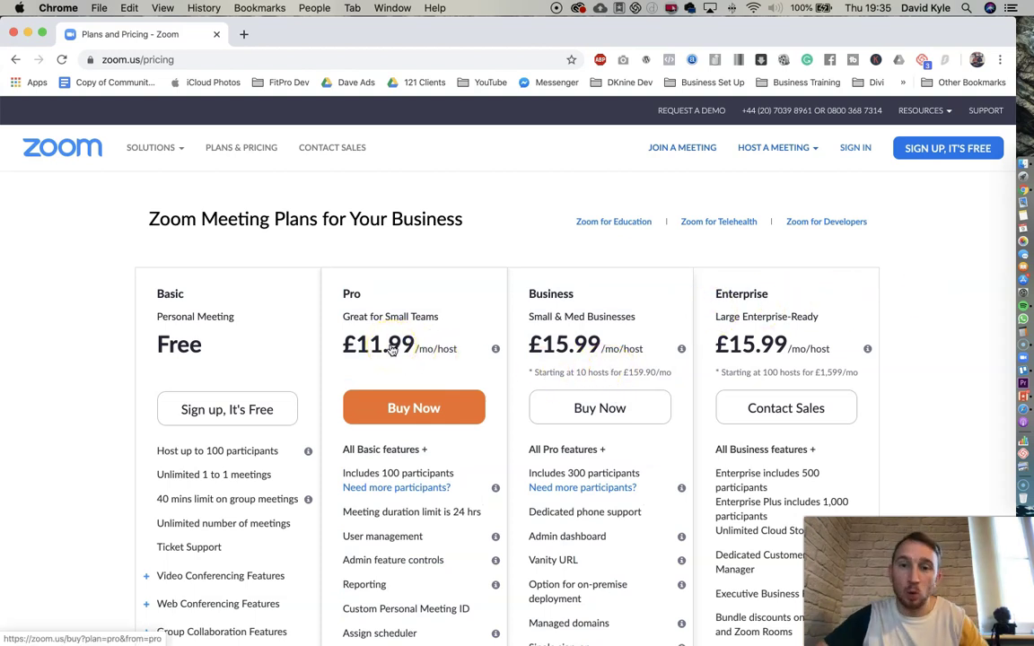
{"action": "left_click", "coordinate": [414, 409]}
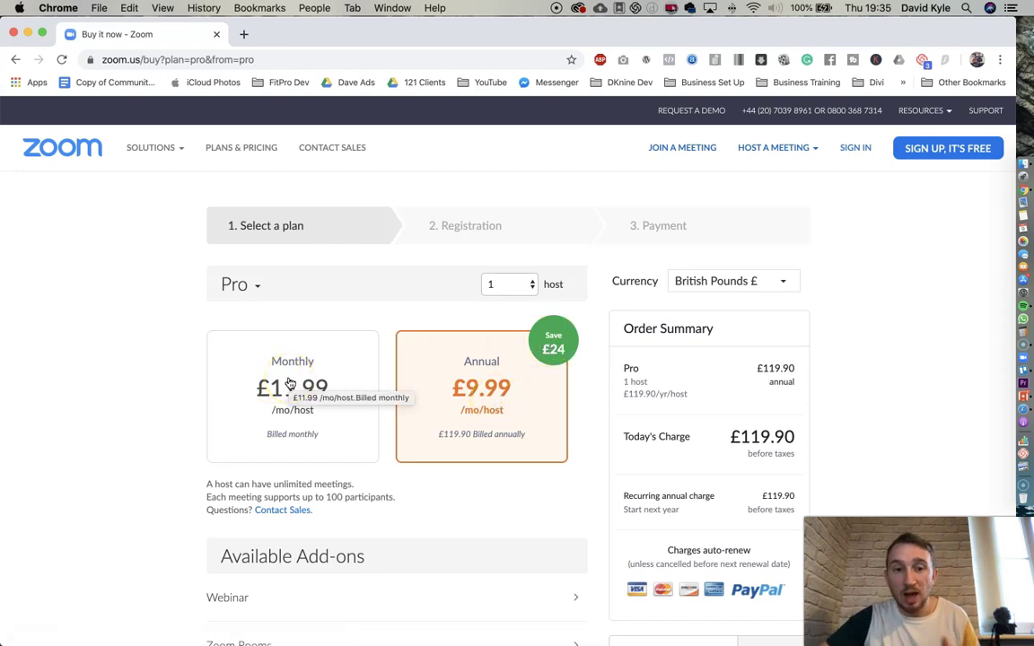
{"action": "left_click", "coordinate": [290, 383]}
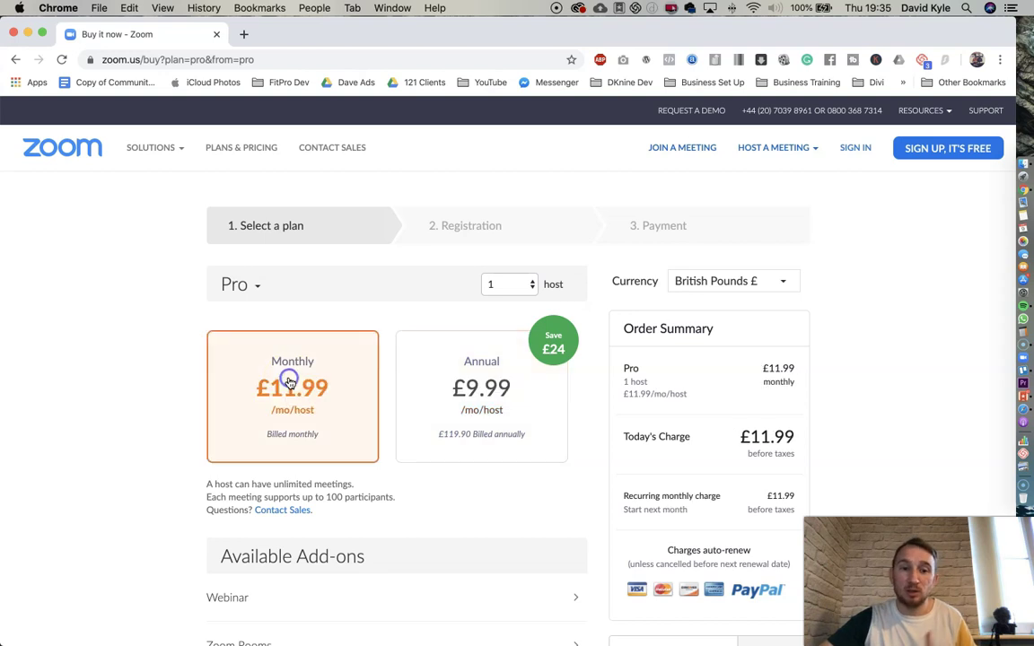
{"action": "scroll", "coordinate": [435, 395], "scroll_direction": "down", "scroll_amount": 5}
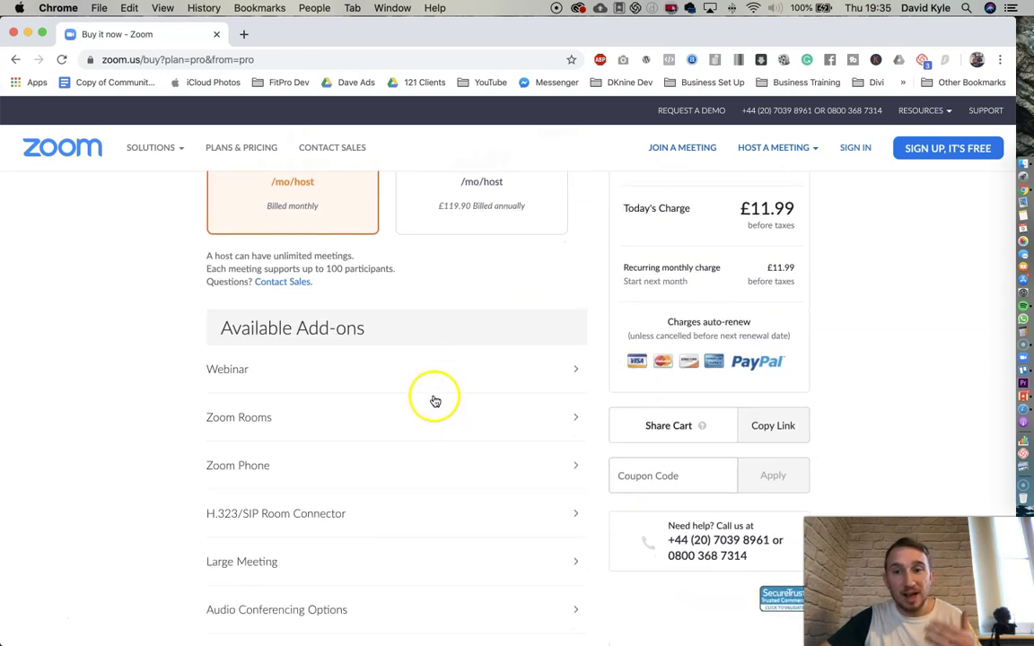
{"action": "scroll", "coordinate": [435, 395], "scroll_direction": "up", "scroll_amount": 5}
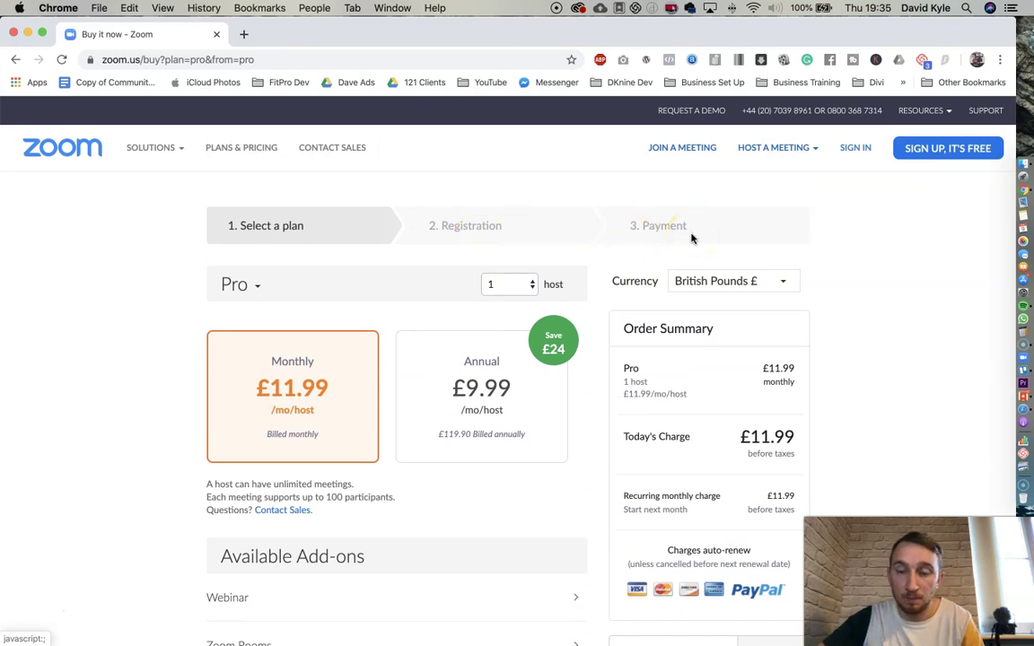
- Sign in with Google, then go from Profile to the empty Meetings page
{"action": "left_click", "coordinate": [861, 150]}
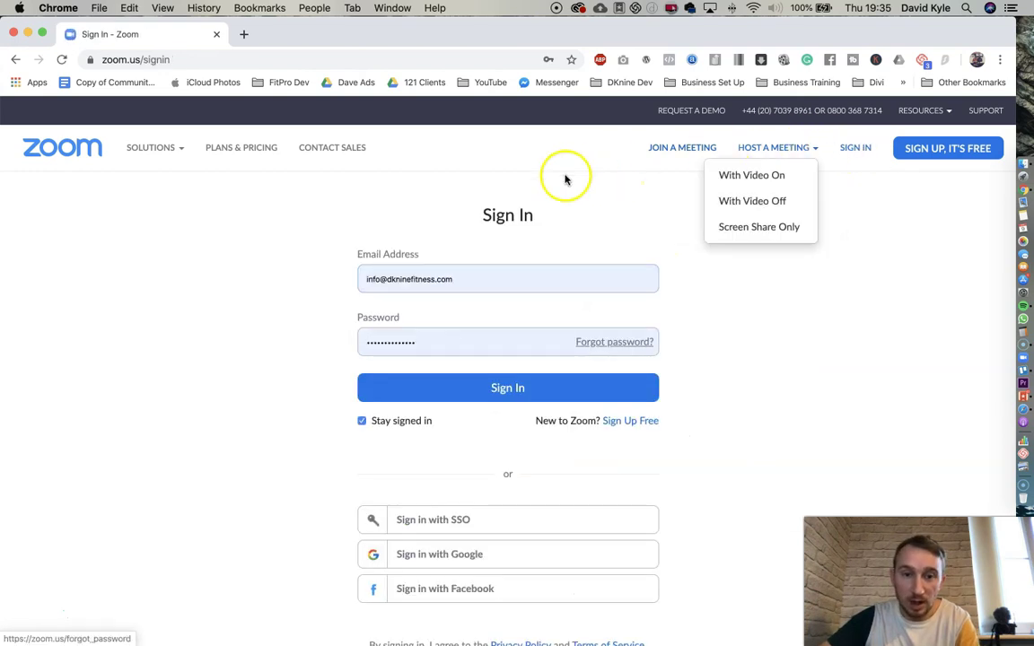
{"action": "left_click", "coordinate": [443, 555]}
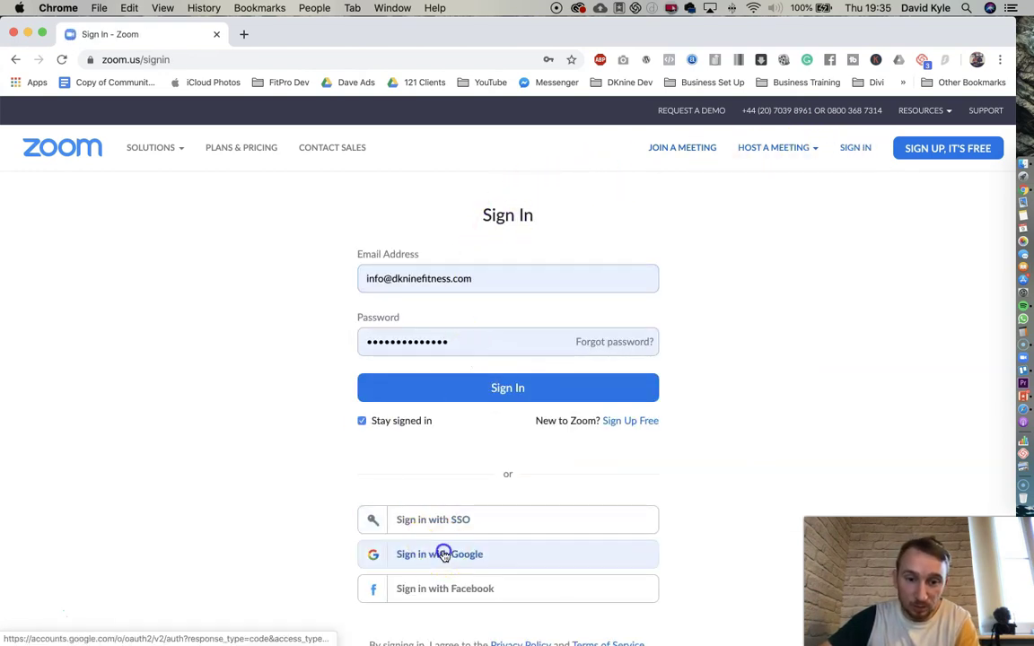
{"action": "left_click", "coordinate": [437, 300]}
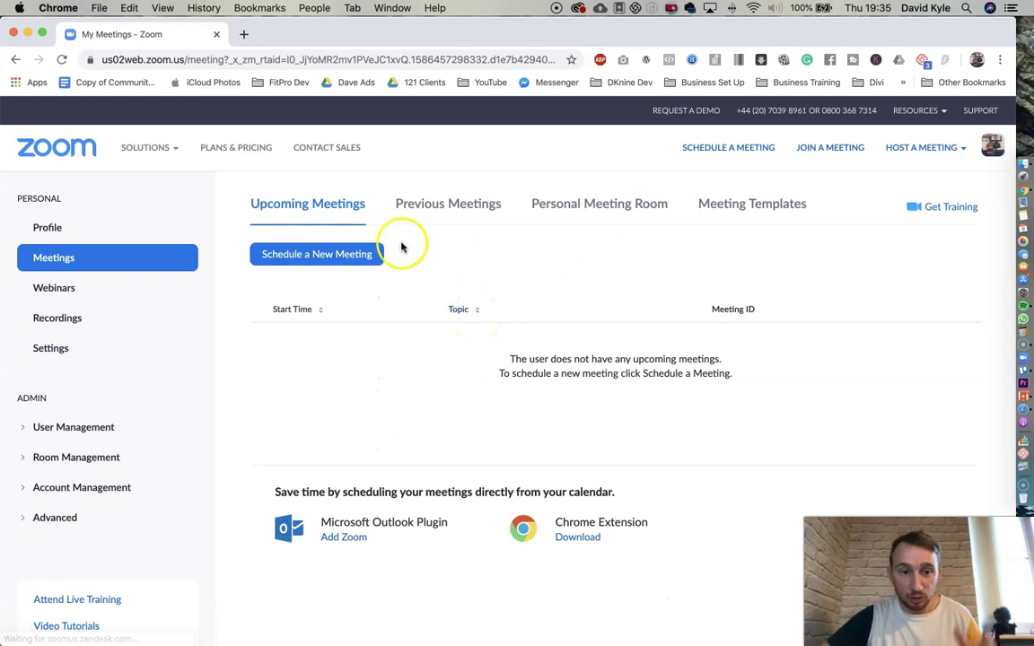
{"action": "left_click", "coordinate": [99, 220]}
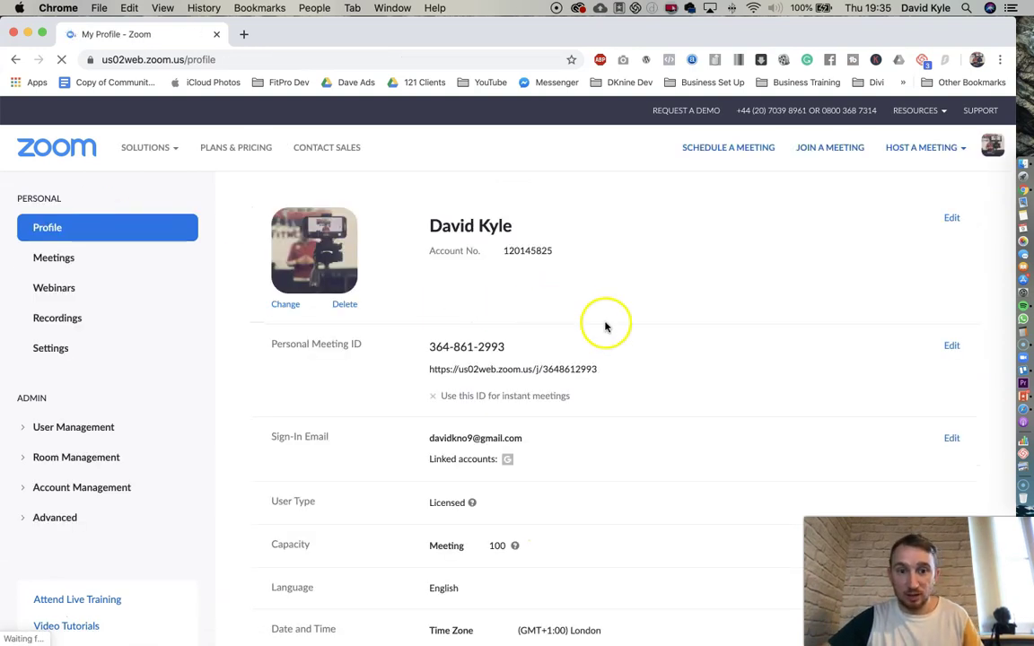
{"action": "left_click", "coordinate": [66, 261]}
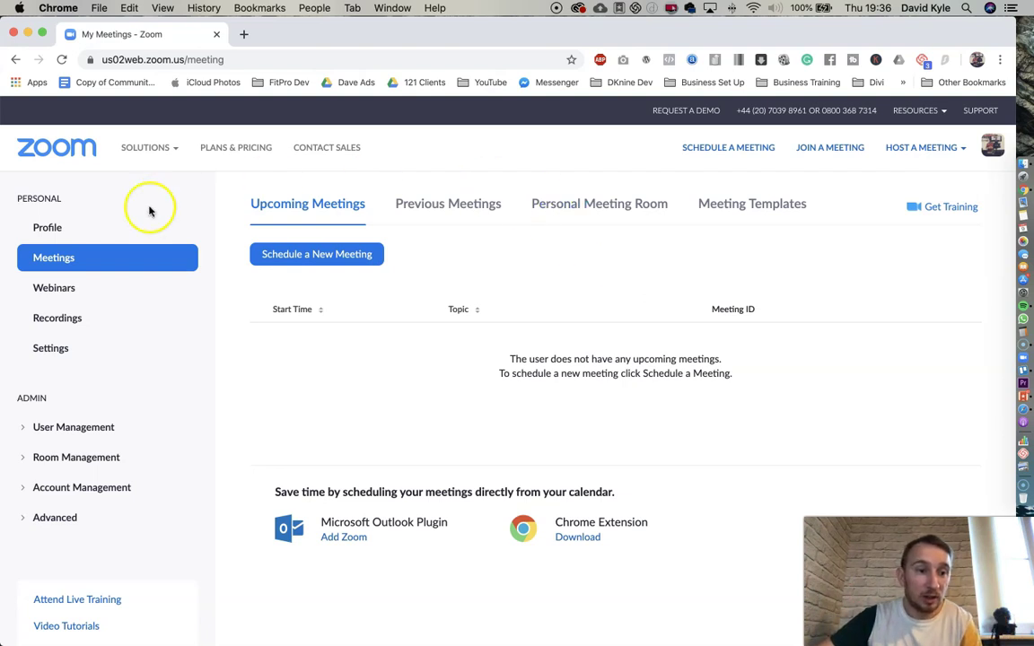
- Go to Settings, jump to In Meeting (Advanced), and scroll to Allow live streaming meetings
{"action": "left_click", "coordinate": [45, 351]}
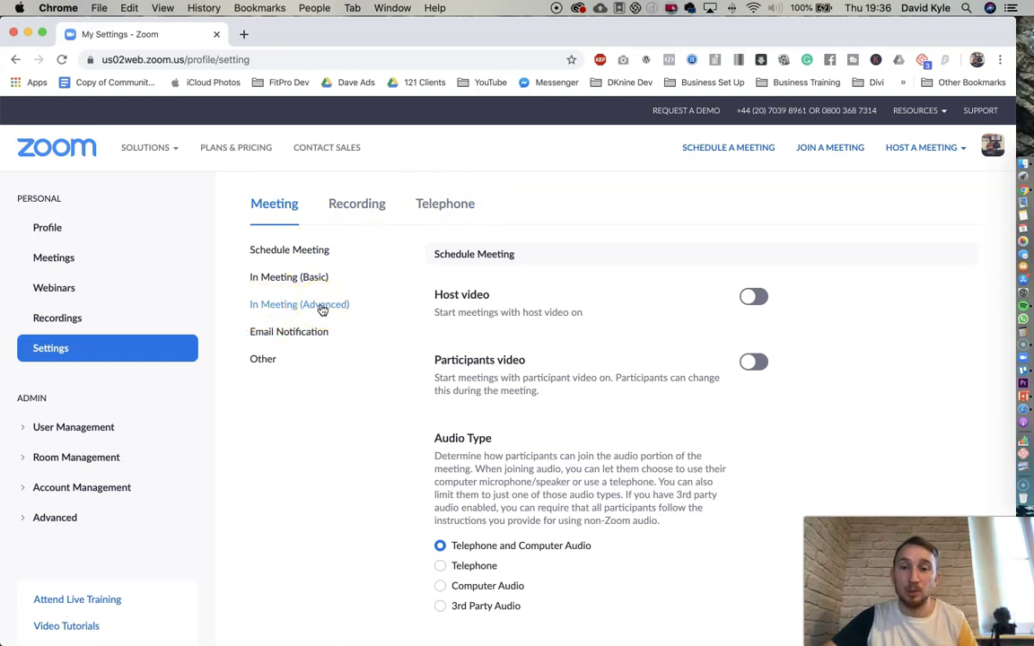
{"action": "left_click", "coordinate": [321, 306]}
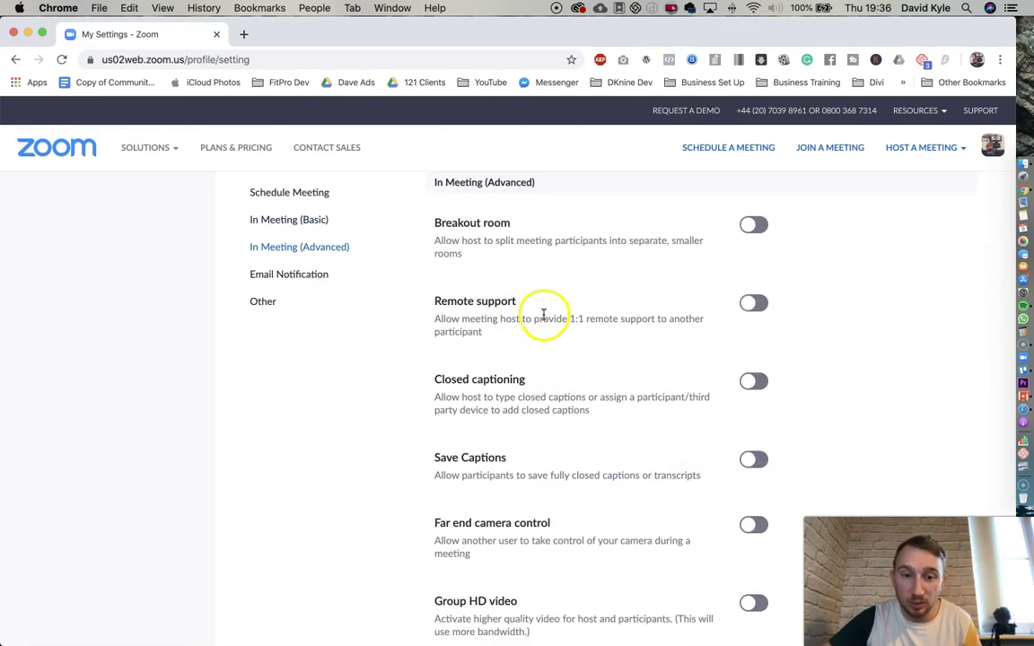
{"action": "scroll", "coordinate": [541, 314], "scroll_direction": "down", "scroll_amount": 10}
{"action": "scroll", "coordinate": [544, 319], "scroll_direction": "down", "scroll_amount": 10}
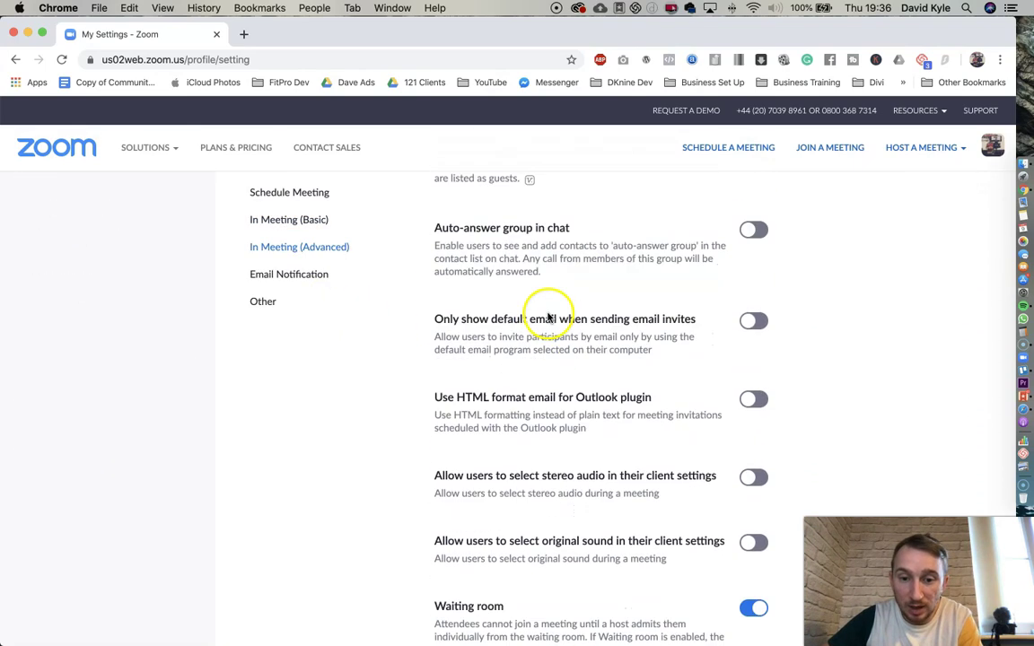
{"action": "scroll", "coordinate": [549, 312], "scroll_direction": "down", "scroll_amount": 3}
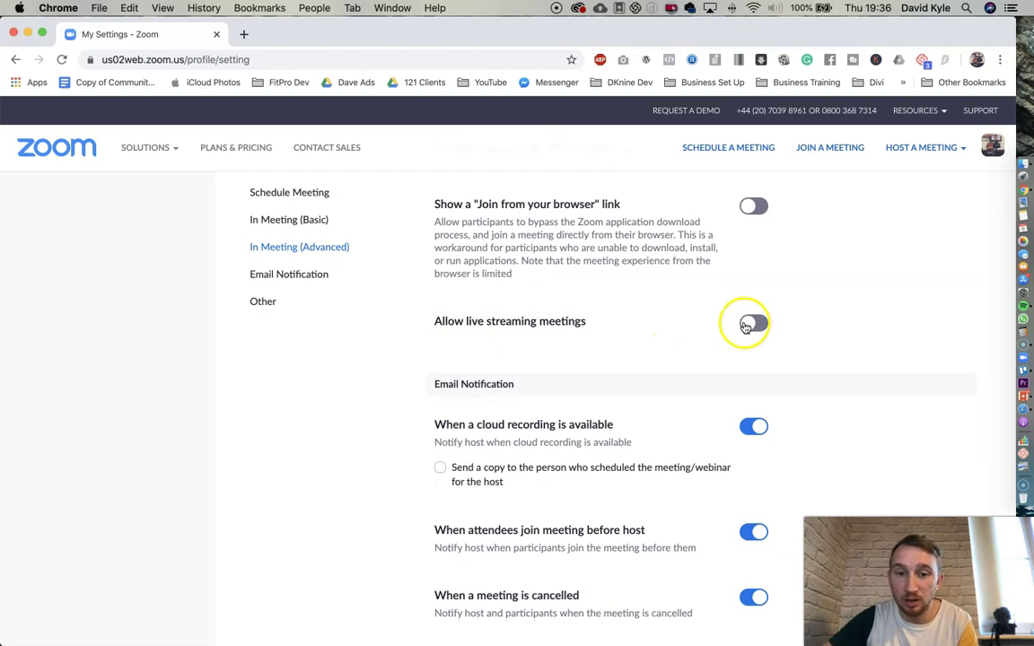
- Turn on Allow live streaming meetings, add Custom Live Streaming Service, and save
{"action": "left_click_drag", "start_coordinate": [434, 321], "coordinate": [570, 321]}
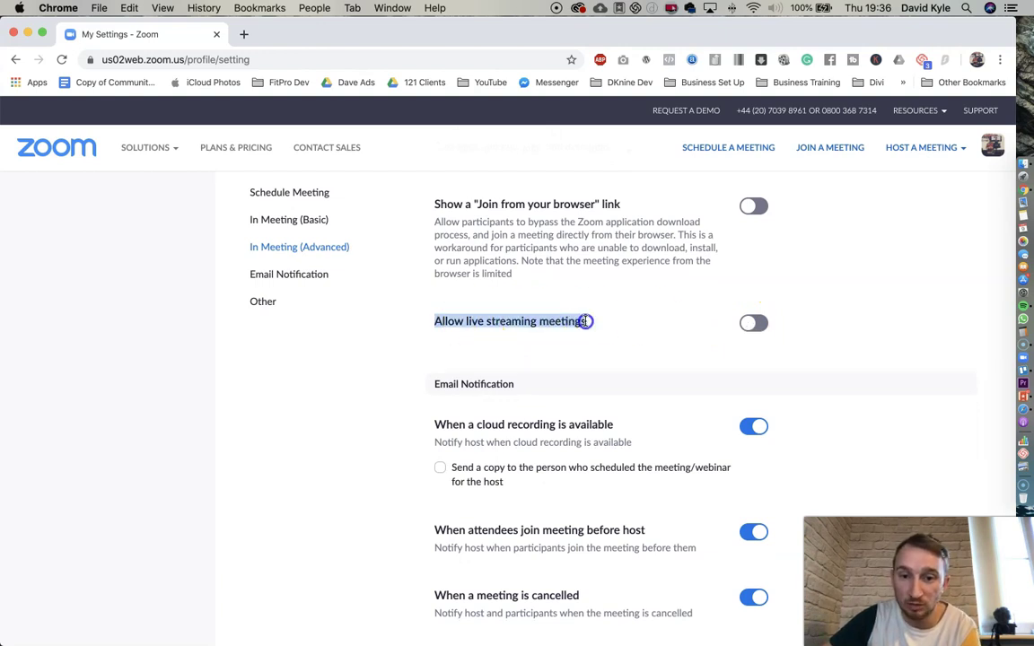
{"action": "left_click", "coordinate": [759, 324]}
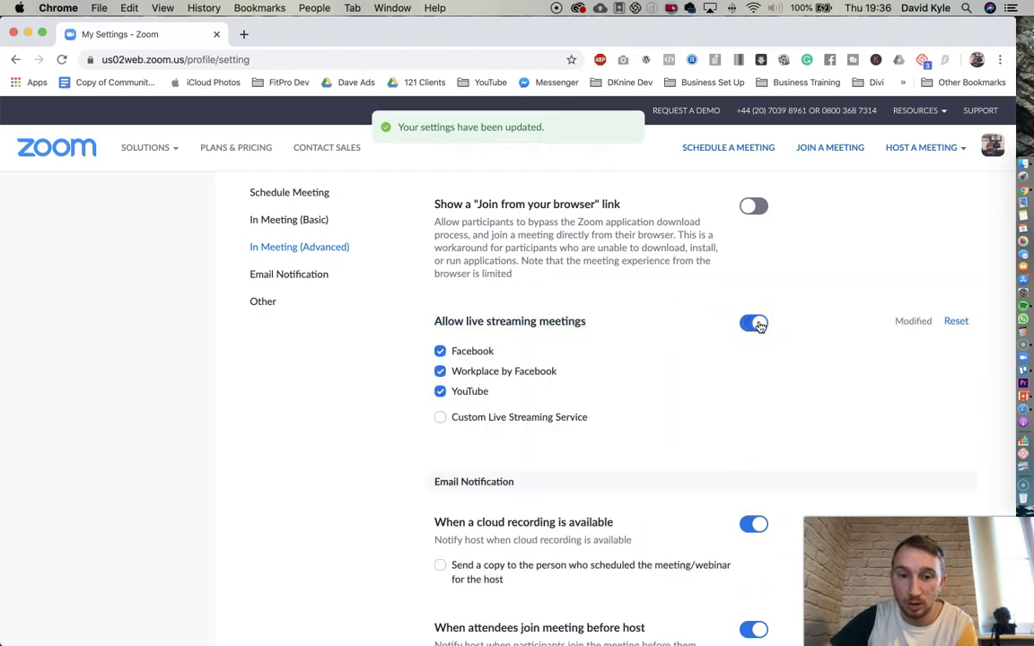
{"action": "left_click", "coordinate": [440, 419]}
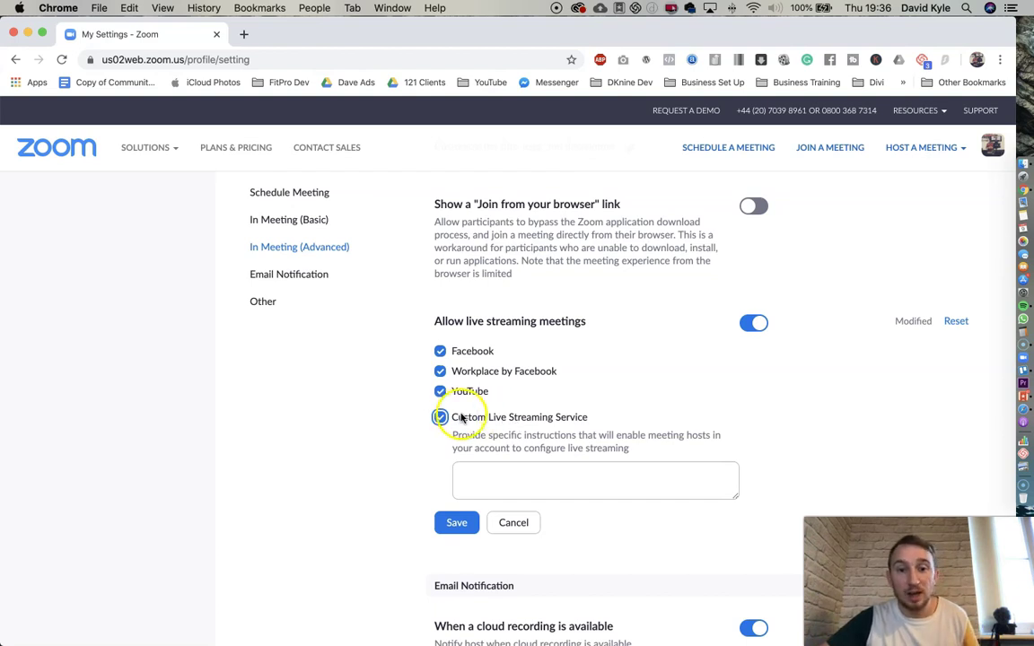
{"action": "left_click_drag", "start_coordinate": [467, 418], "coordinate": [580, 420]}
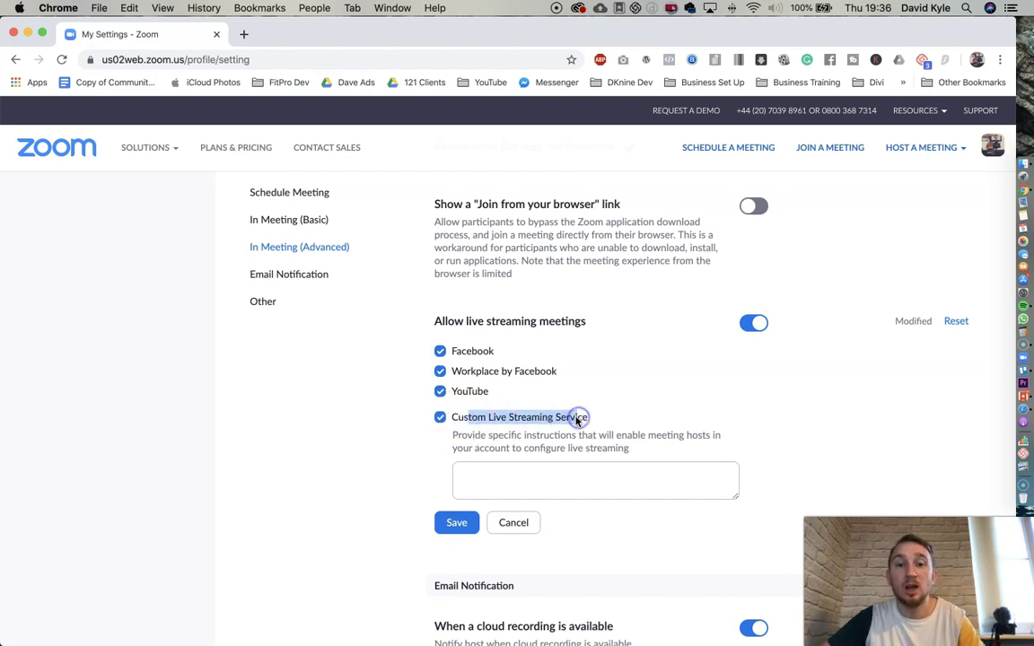
{"action": "left_click", "coordinate": [566, 415]}
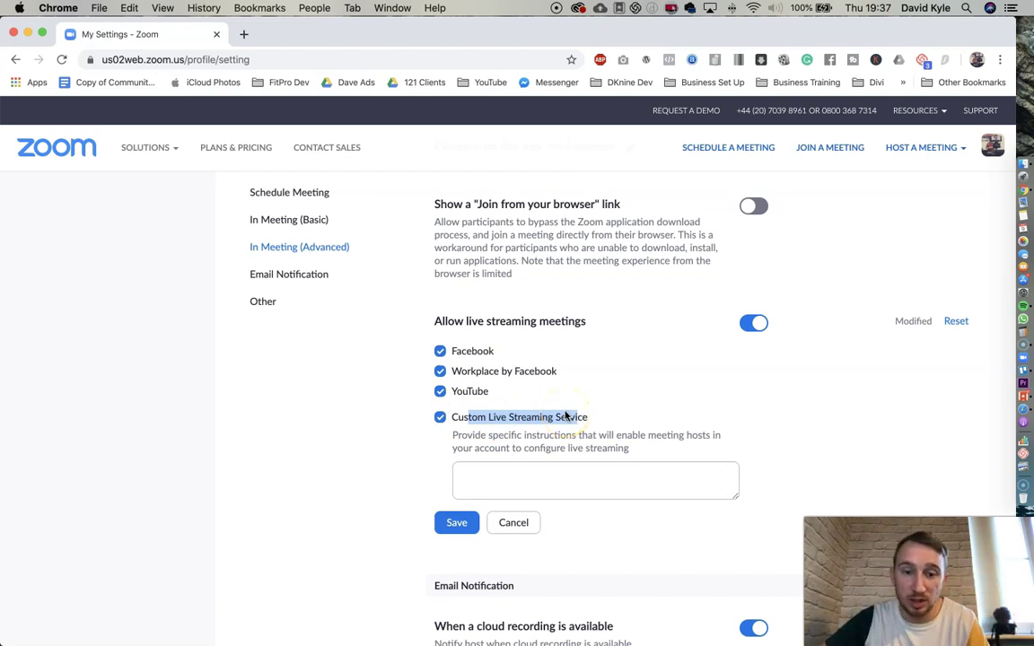
{"action": "left_click", "coordinate": [455, 522]}
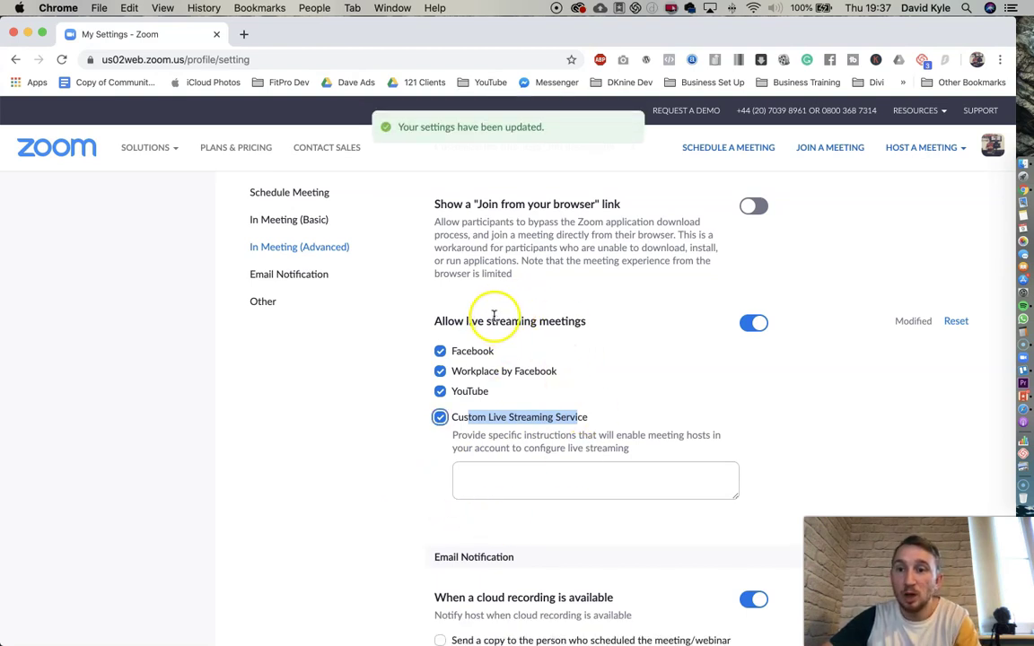
{"action": "mouse_move", "coordinate": [920, 153]}
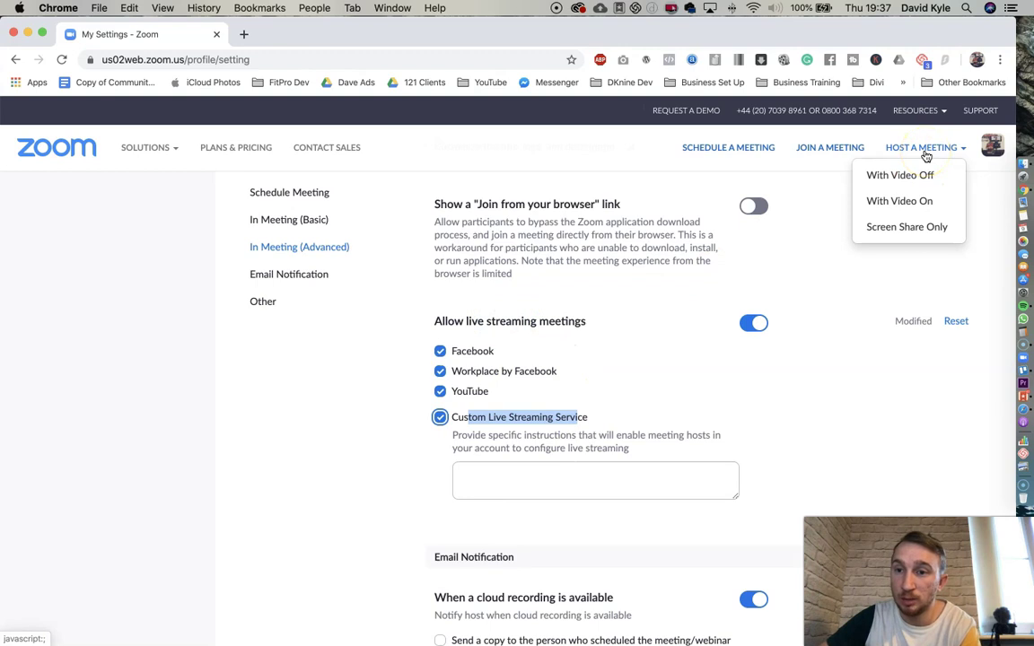
- Host a meeting with video on and let the browser launch it in the Zoom app
{"action": "left_click", "coordinate": [904, 205]}
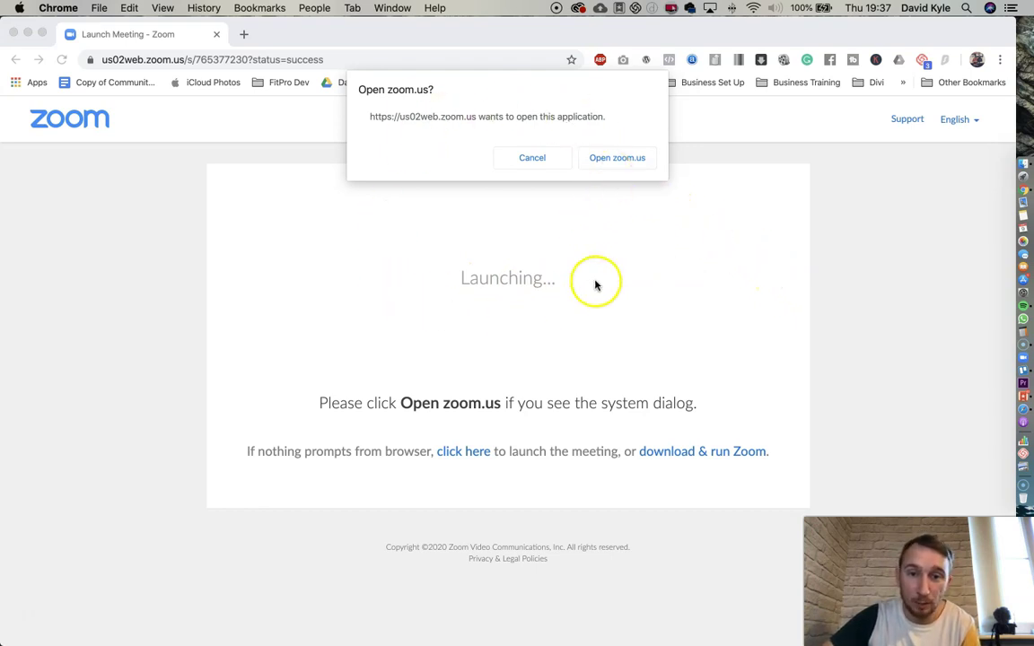
{"action": "left_click", "coordinate": [616, 159]}
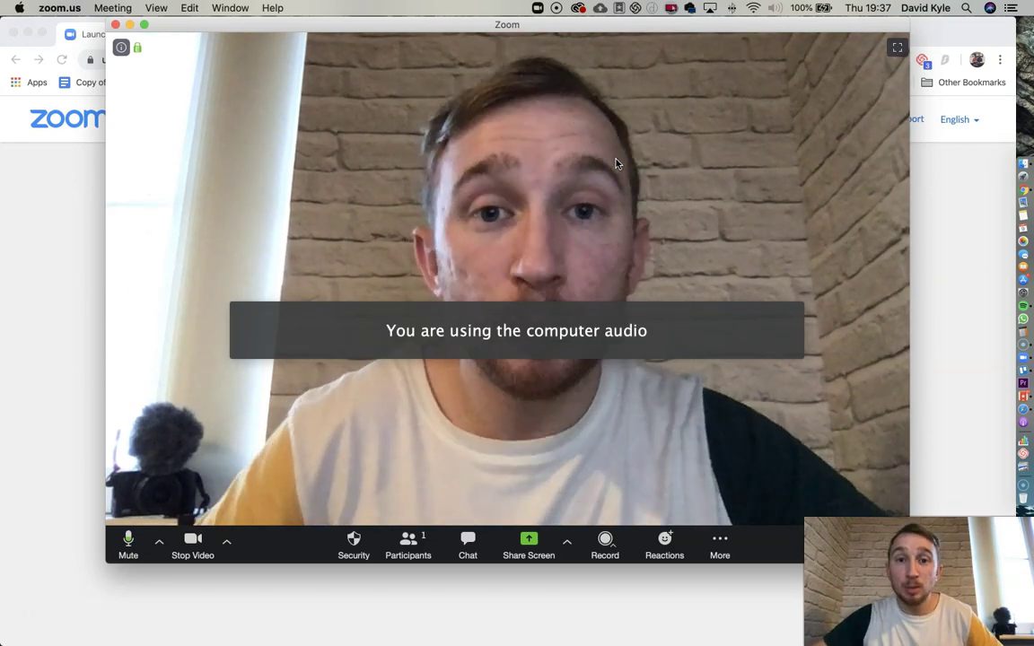
- End the test meeting for all and close the Zoom launcher window
{"action": "left_click", "coordinate": [118, 27]}
{"action": "left_click", "coordinate": [614, 343]}
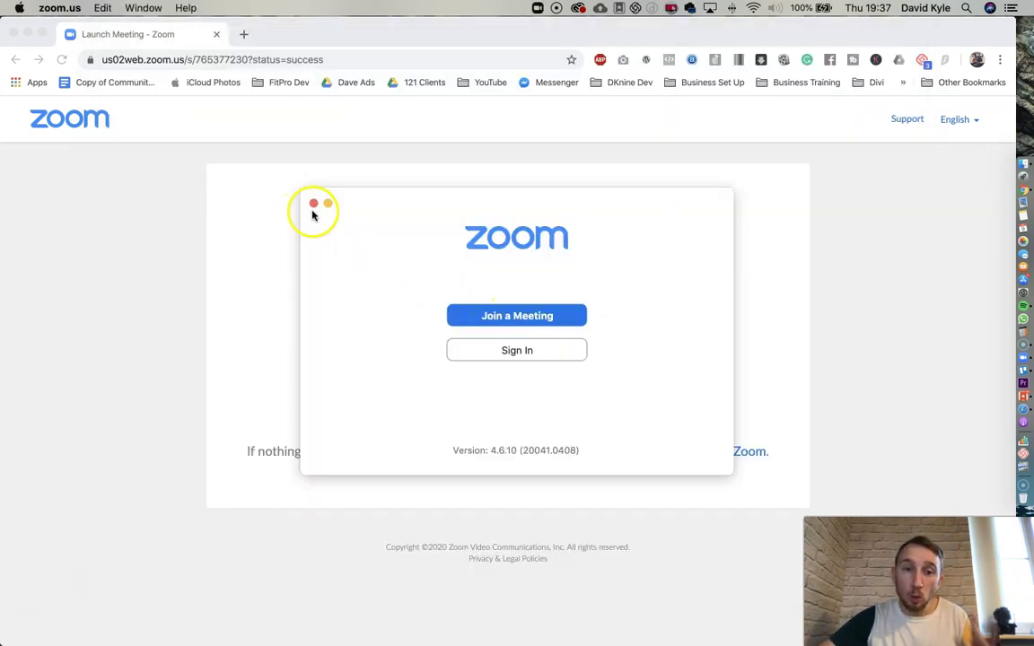
{"action": "left_click", "coordinate": [313, 204]}
{"action": "left_click", "coordinate": [290, 110]}
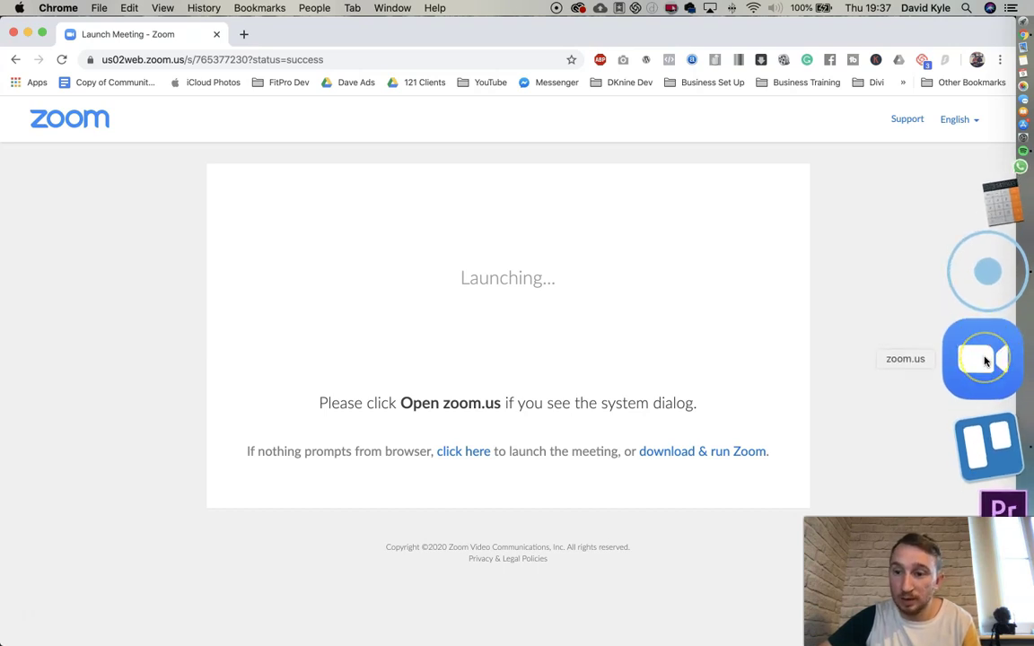
- Reopen Zoom from the Dock and sign in with the Google account
{"action": "left_click", "coordinate": [985, 361]}
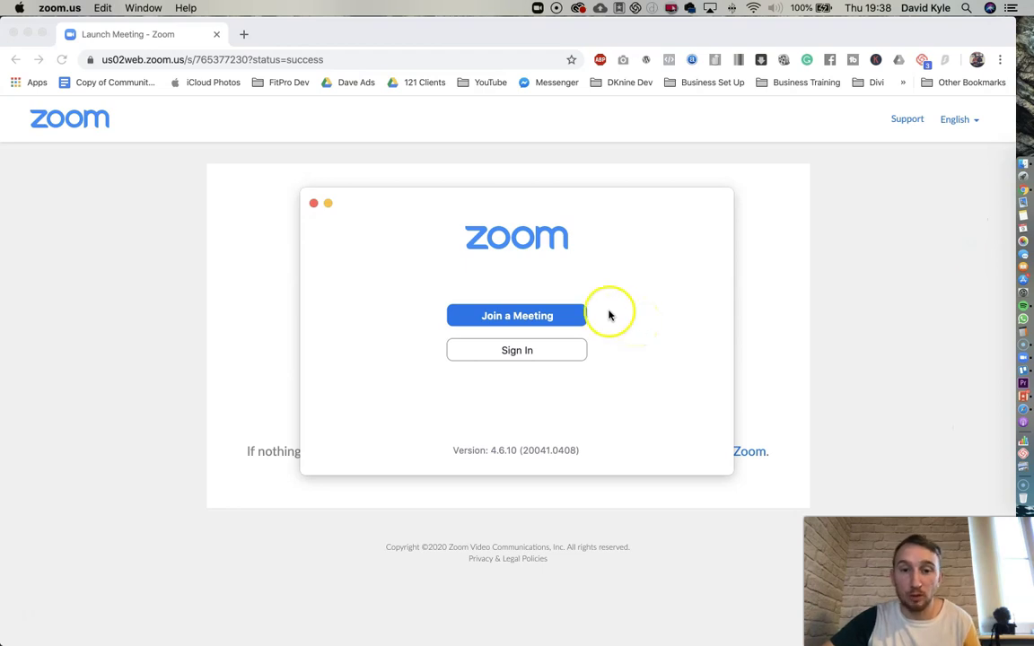
{"action": "left_click", "coordinate": [508, 351]}
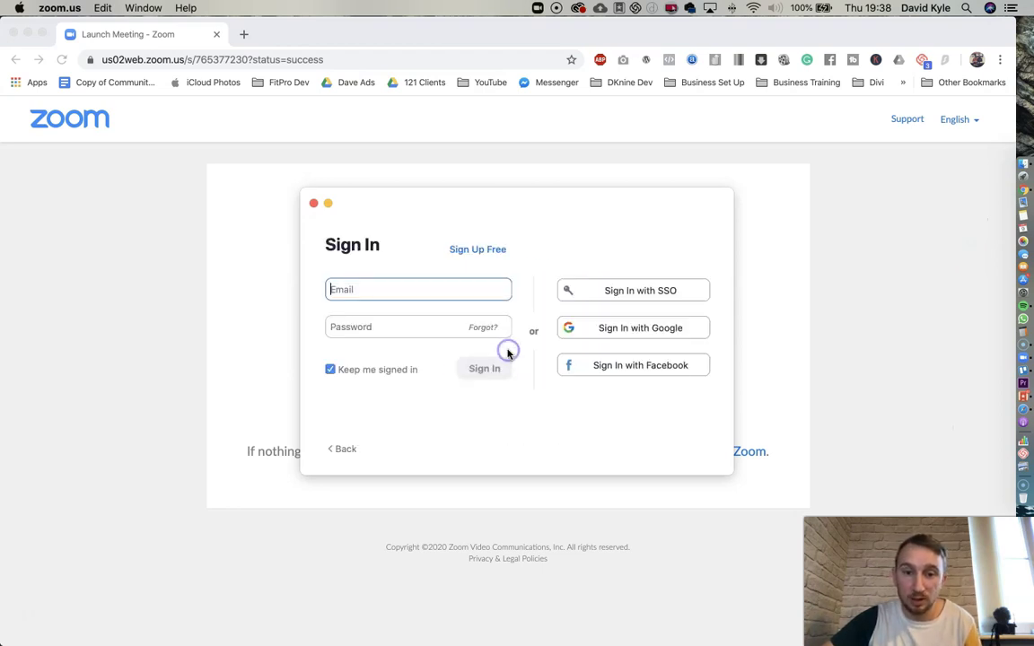
{"action": "left_click", "coordinate": [619, 329]}
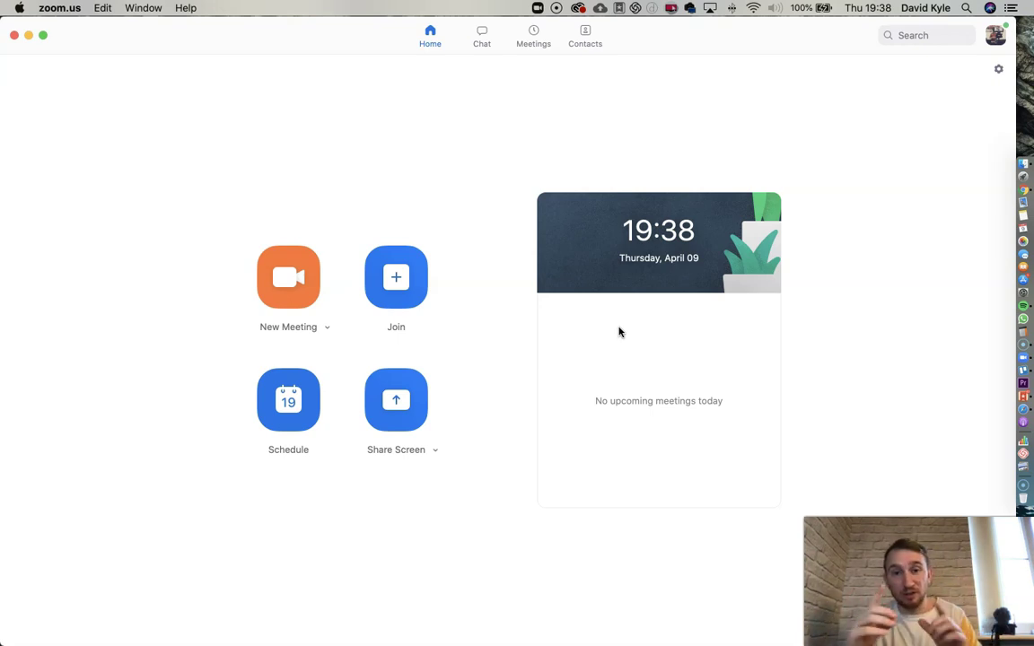
- Expand the New Meeting options and show the Personal Meeting ID submenu
{"action": "left_click", "coordinate": [326, 328]}
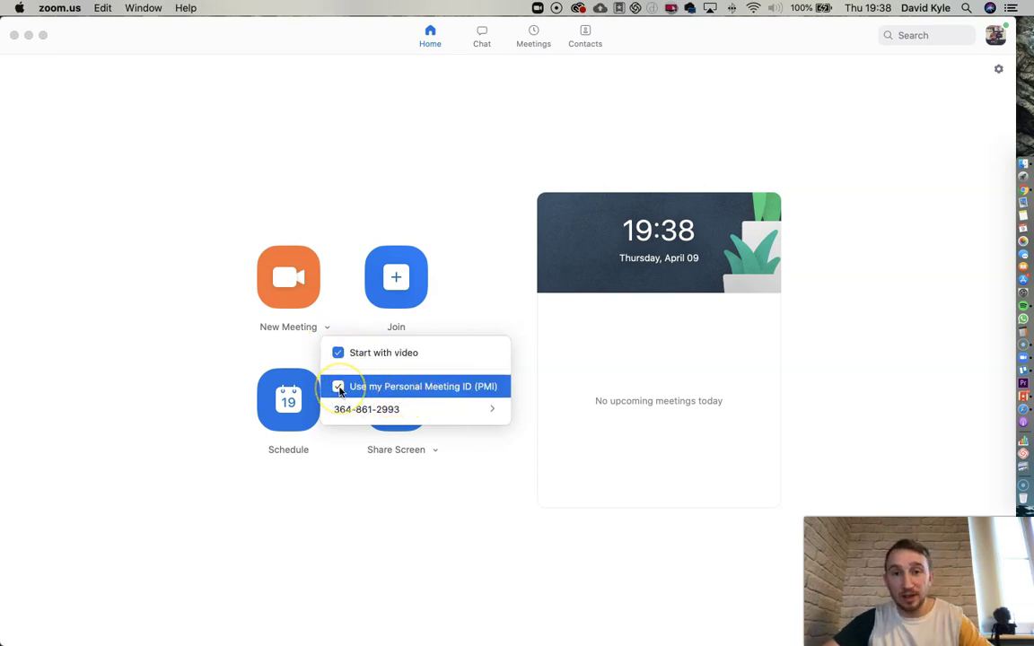
{"action": "left_click", "coordinate": [308, 288]}
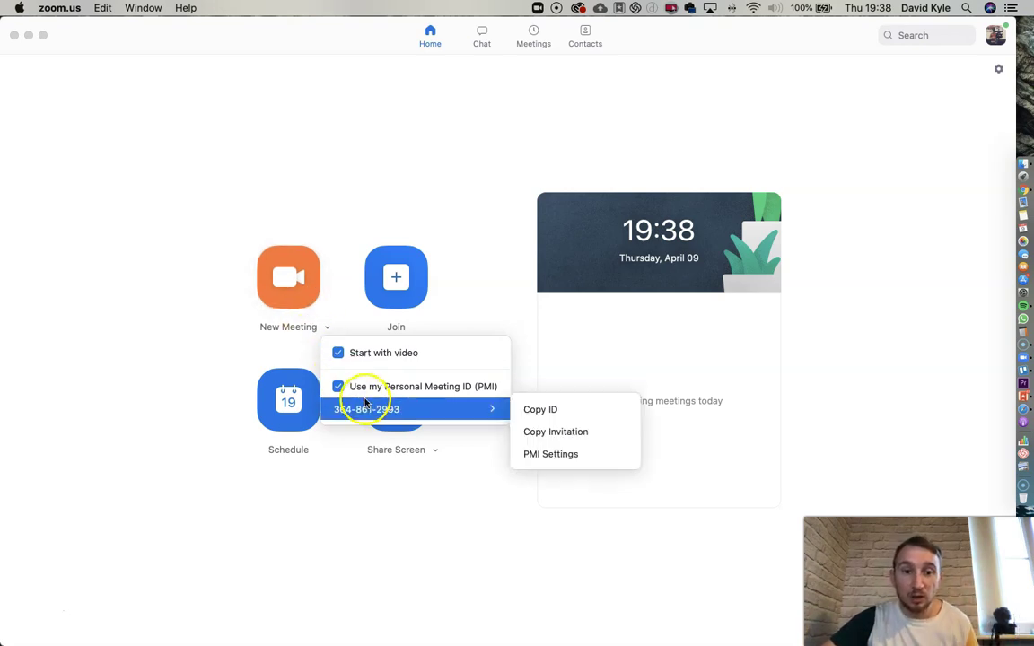
{"action": "mouse_move", "coordinate": [339, 411]}
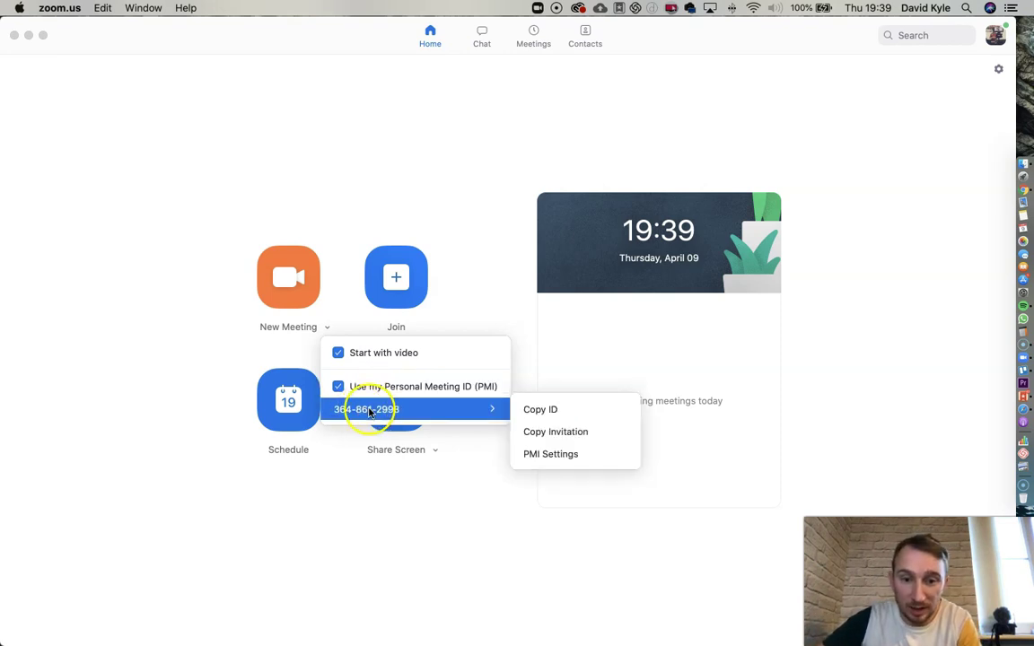
- In PMI Settings, leave Require meeting password unchecked and save with host and participant video on
{"action": "left_click", "coordinate": [540, 455]}
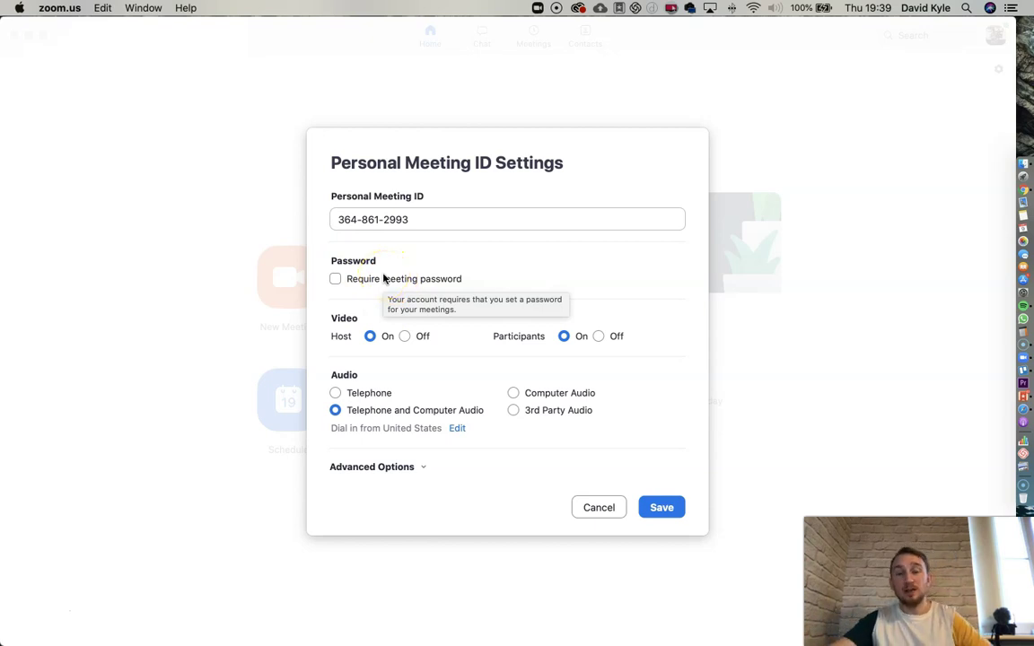
{"action": "left_click_drag", "start_coordinate": [349, 220], "coordinate": [427, 221]}
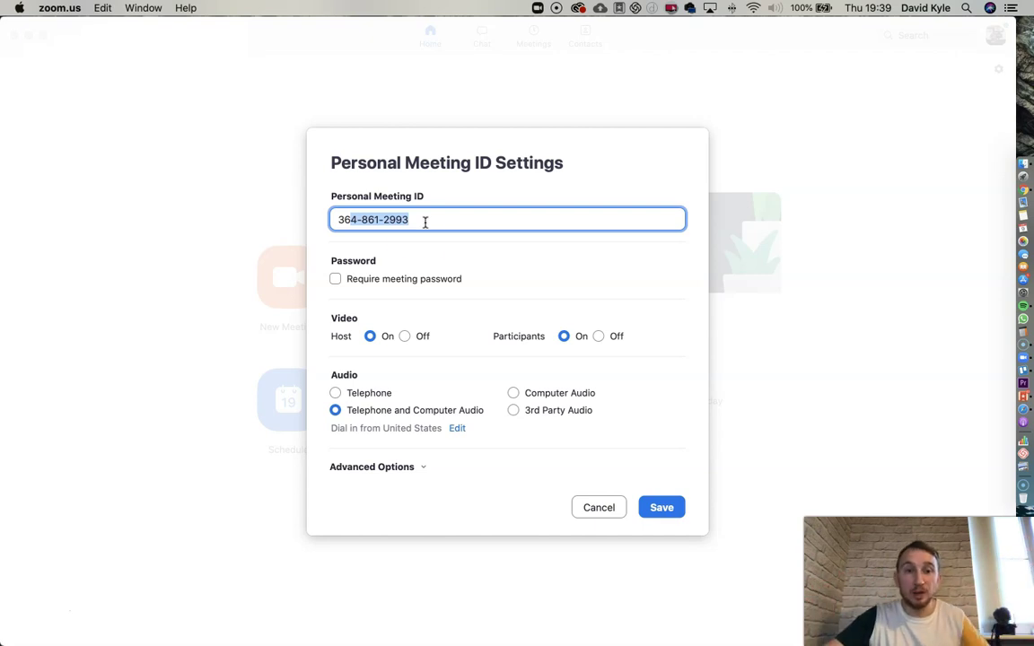
{"action": "left_click", "coordinate": [336, 278]}
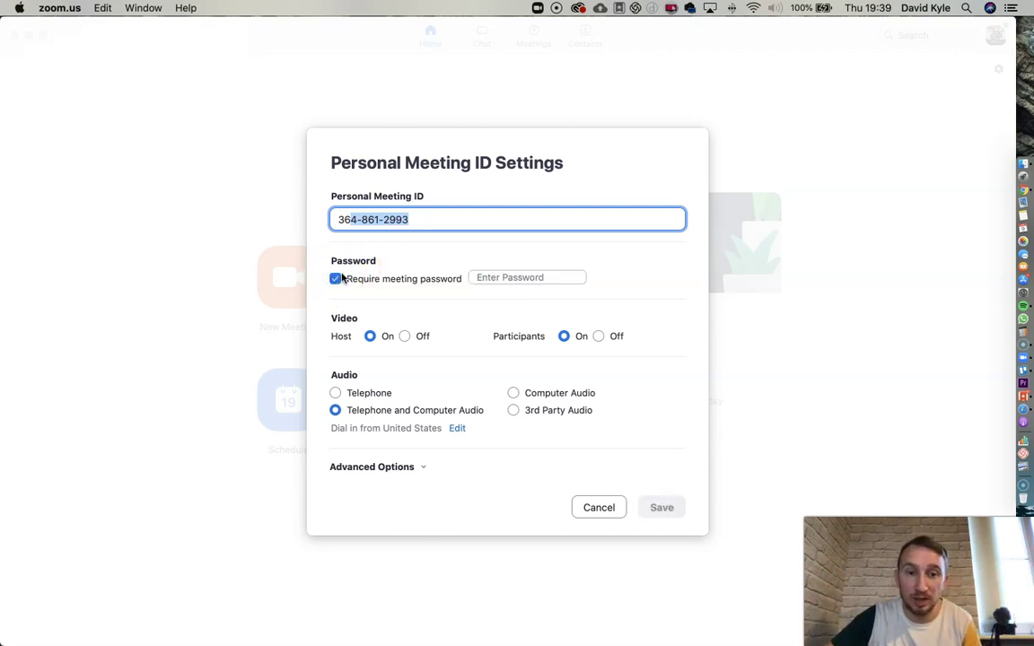
{"action": "left_click", "coordinate": [510, 277]}
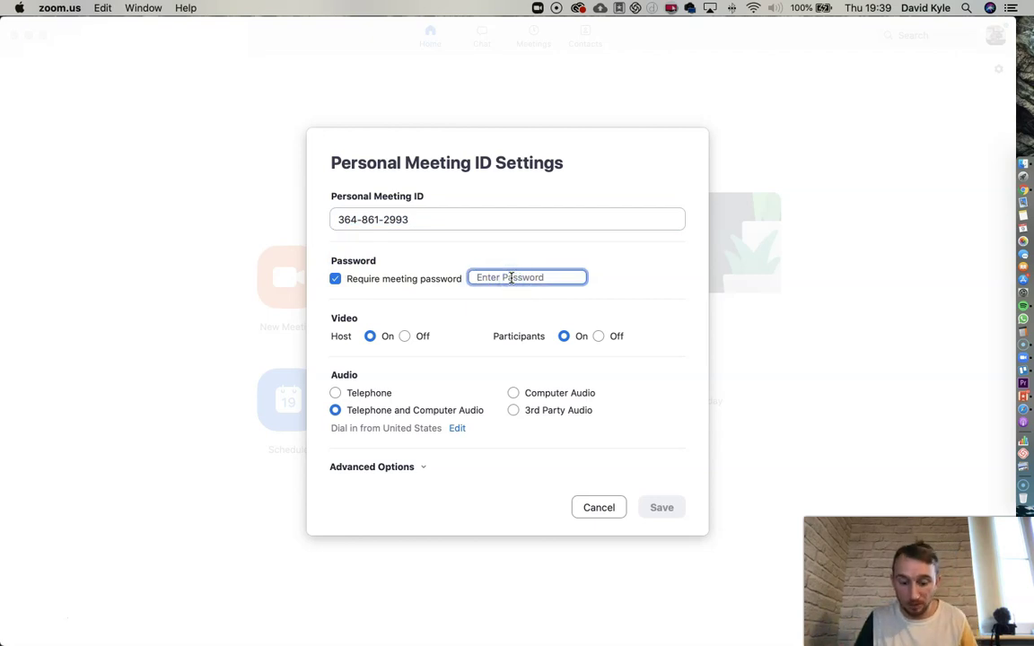
{"action": "type", "text": "hello"}
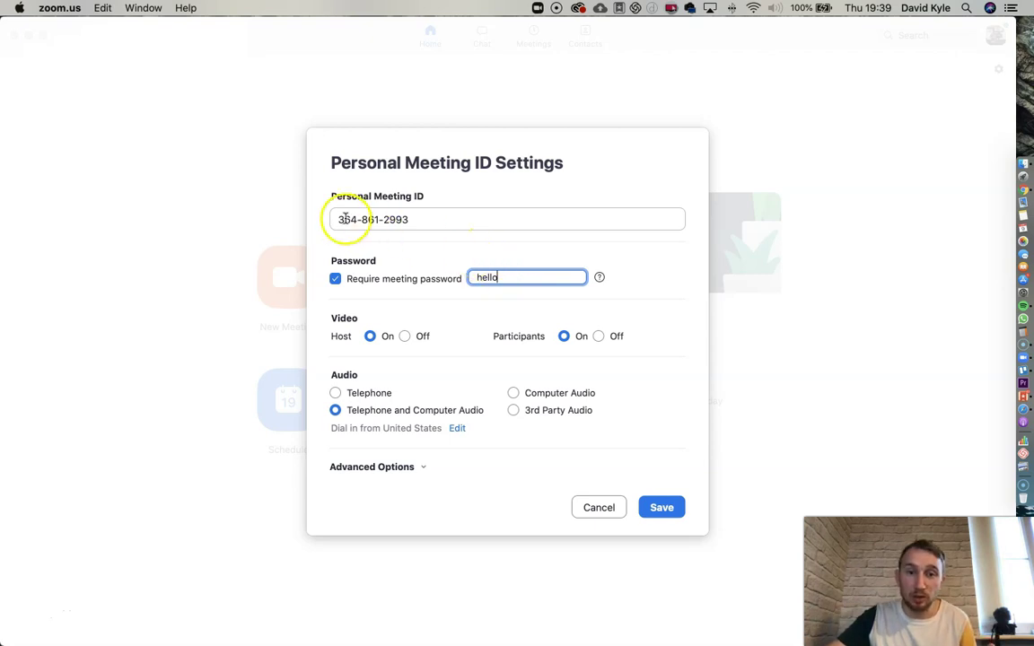
{"action": "left_click_drag", "start_coordinate": [343, 219], "coordinate": [405, 219]}
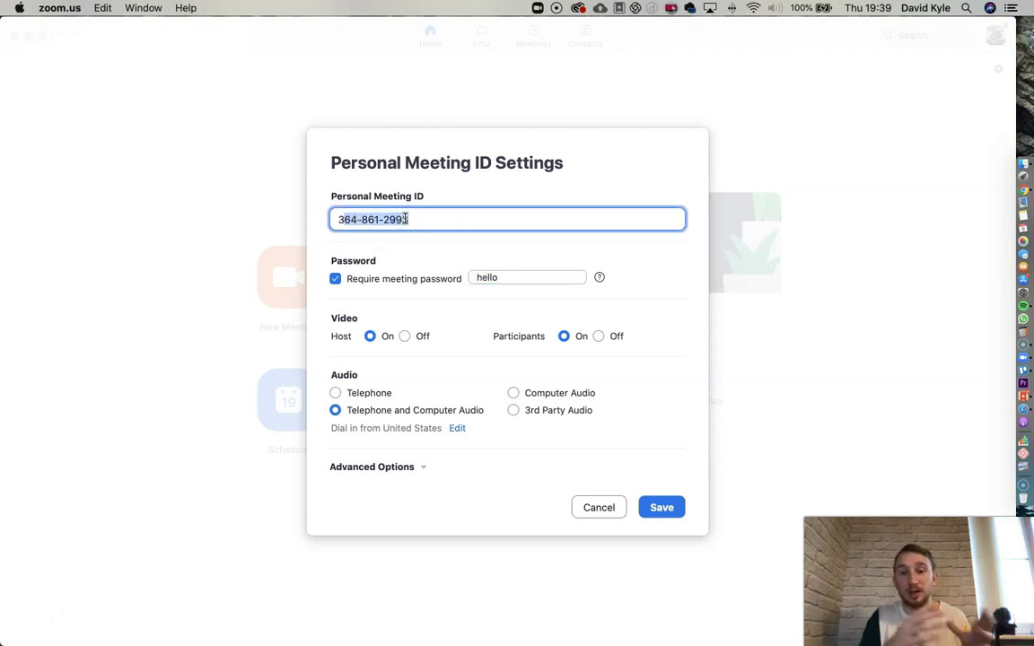
{"action": "left_click_drag", "start_coordinate": [406, 219], "coordinate": [514, 275]}
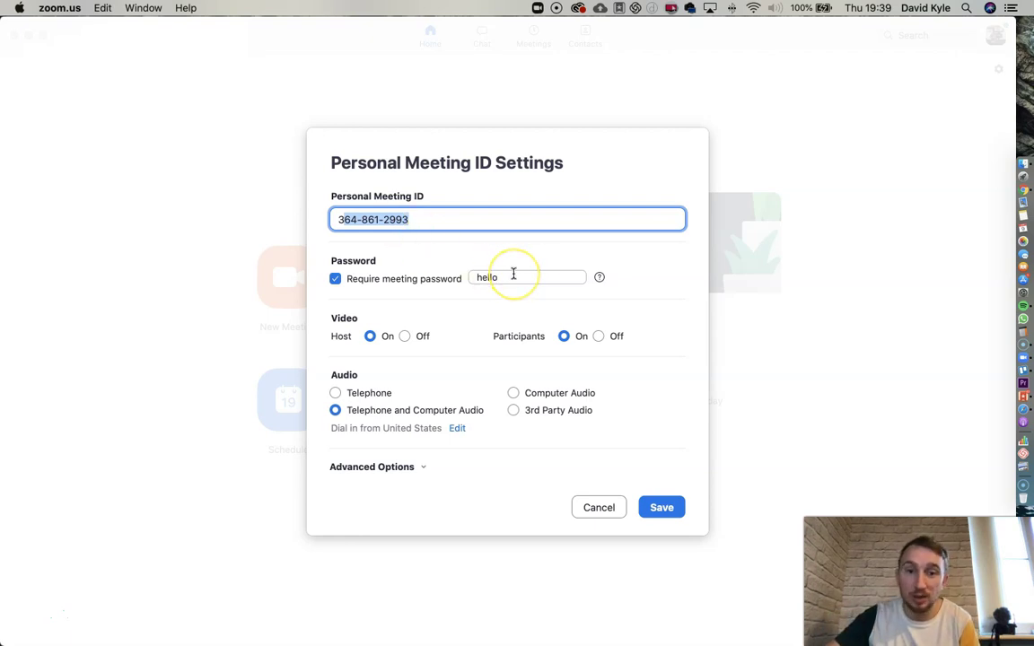
{"action": "left_click_drag", "start_coordinate": [514, 275], "coordinate": [498, 275]}
{"action": "left_click", "coordinate": [335, 278]}
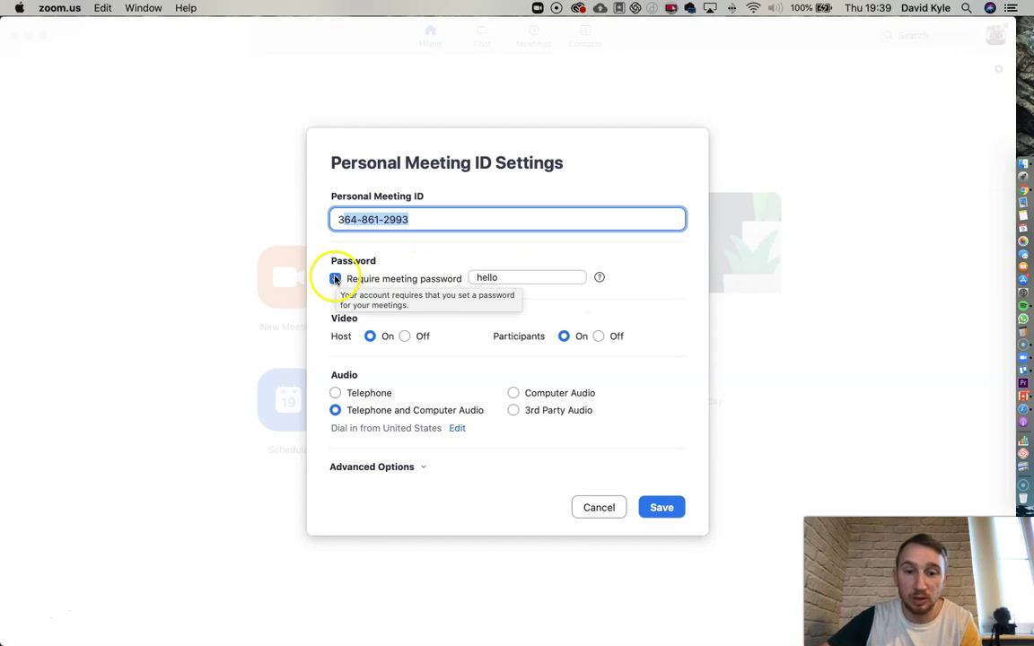
{"action": "left_click", "coordinate": [335, 278]}
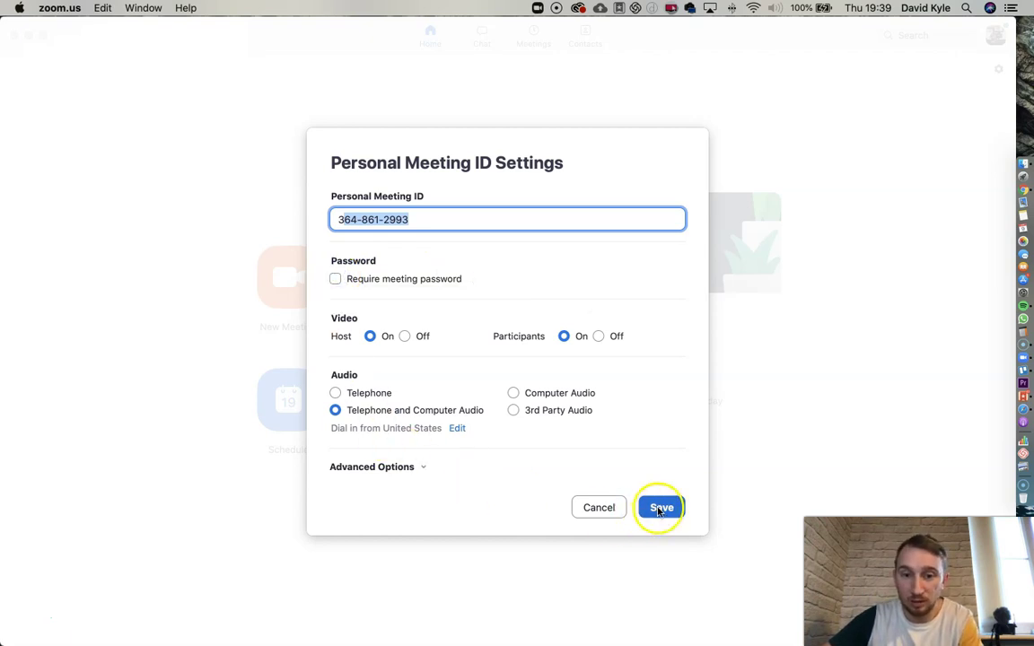
{"action": "left_click", "coordinate": [661, 509]}
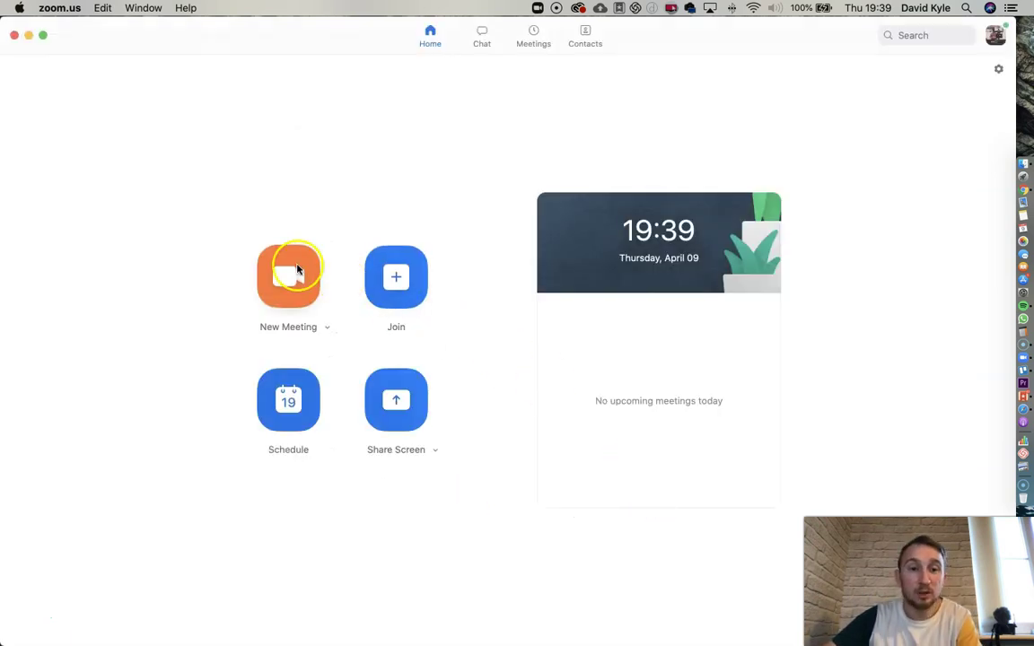
- Start a new video meeting from the Home screen's New Meeting button
{"action": "left_click", "coordinate": [297, 269]}
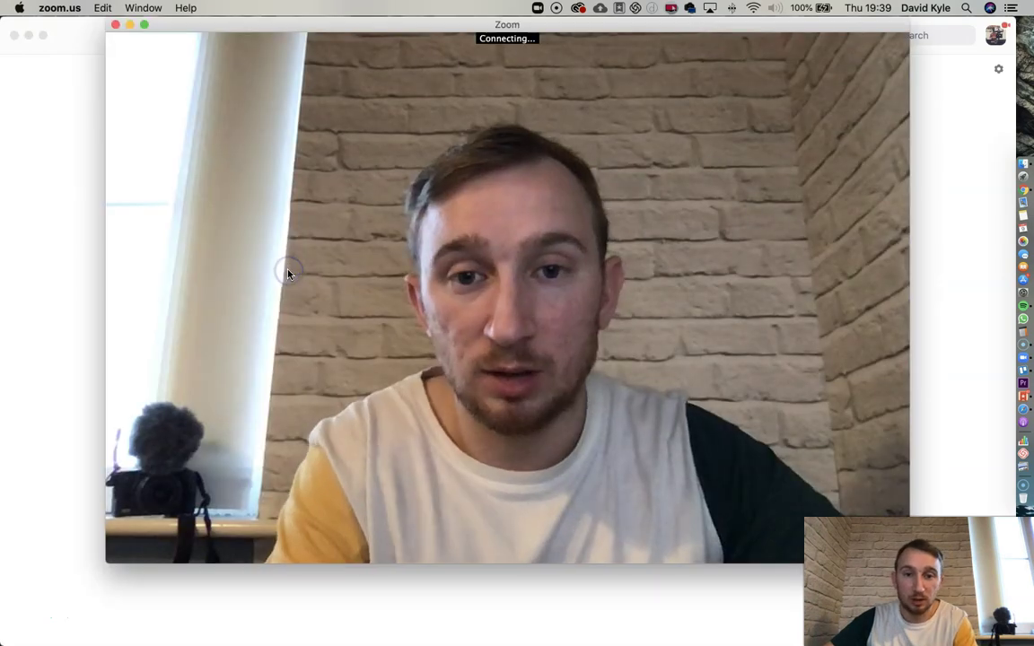